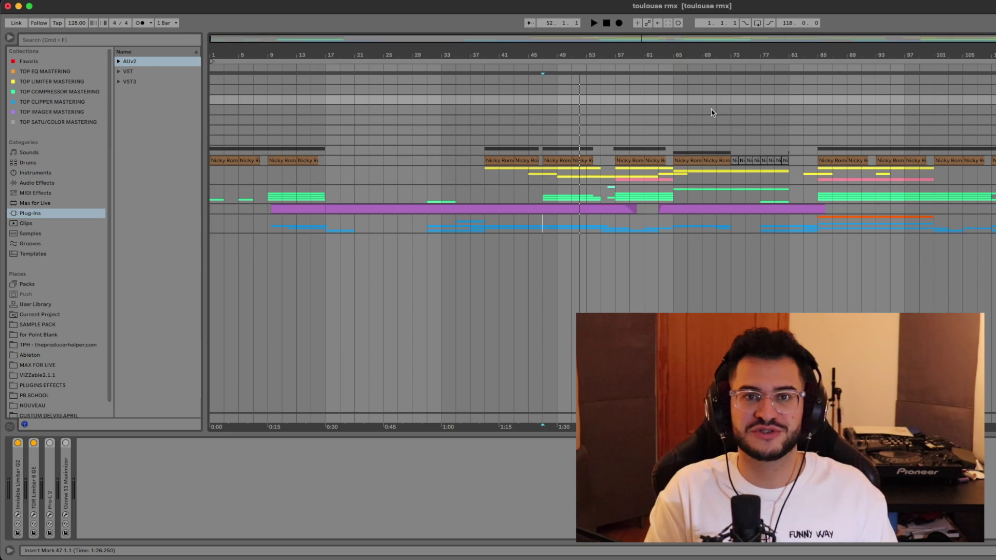
Step: Loop bars 47 to 51 of the arrangement and play back a short part of the section
{"action": "left_click_drag", "start_coordinate": [543, 100], "coordinate": [571, 102]}
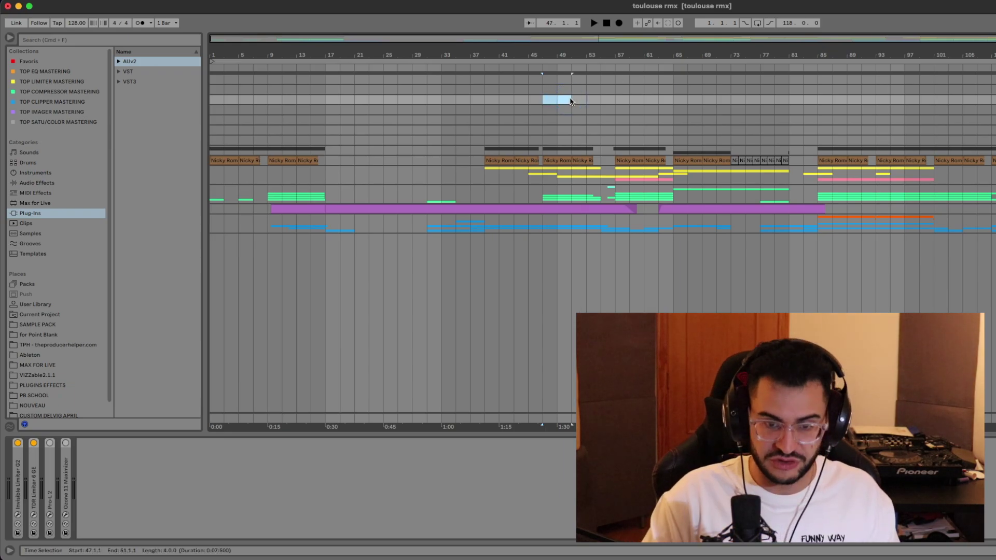
{"action": "key", "text": "super+l"}
{"action": "key", "text": "space"}
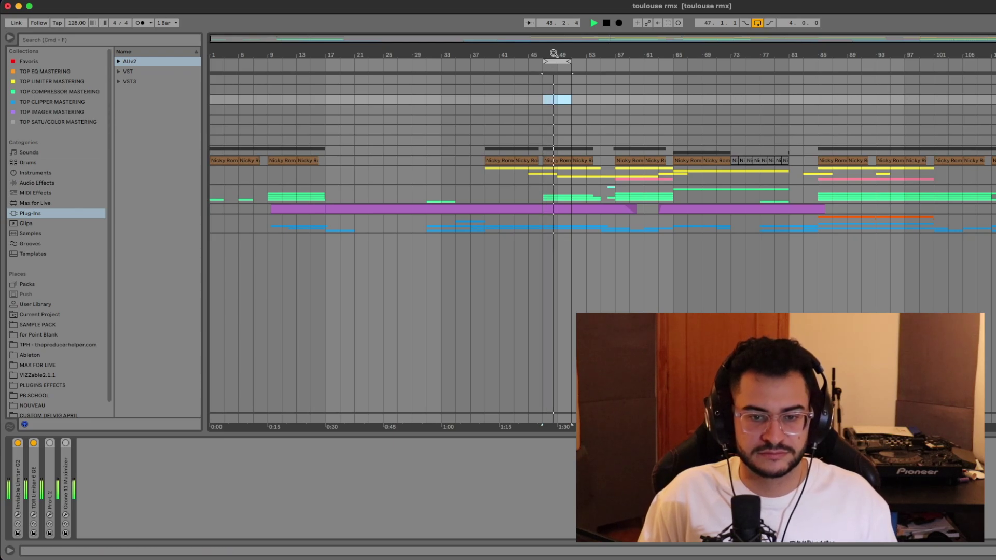
{"action": "key", "text": "space"}
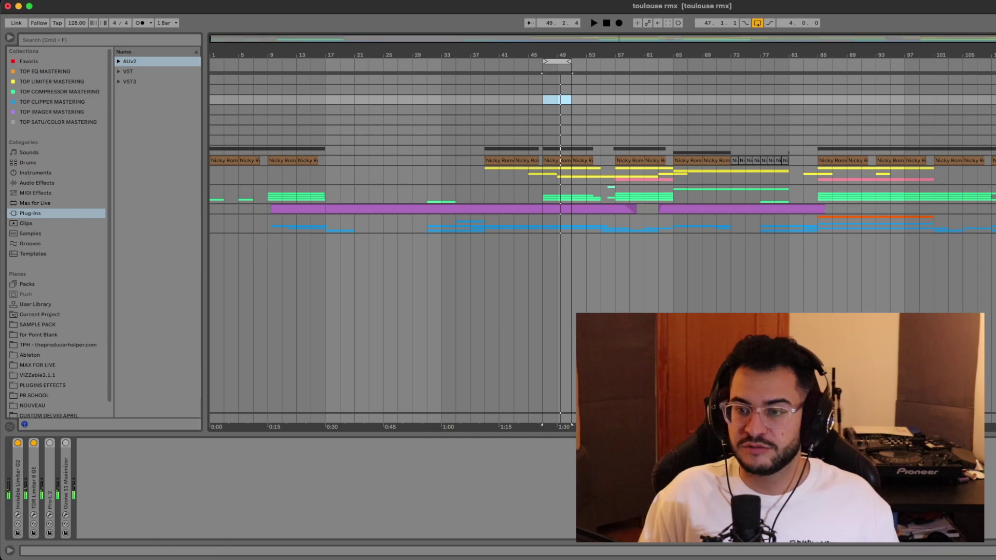
Step: Examine the device chain on the track below the selected one and the limiters loaded on the master
{"action": "key", "text": "Down"}
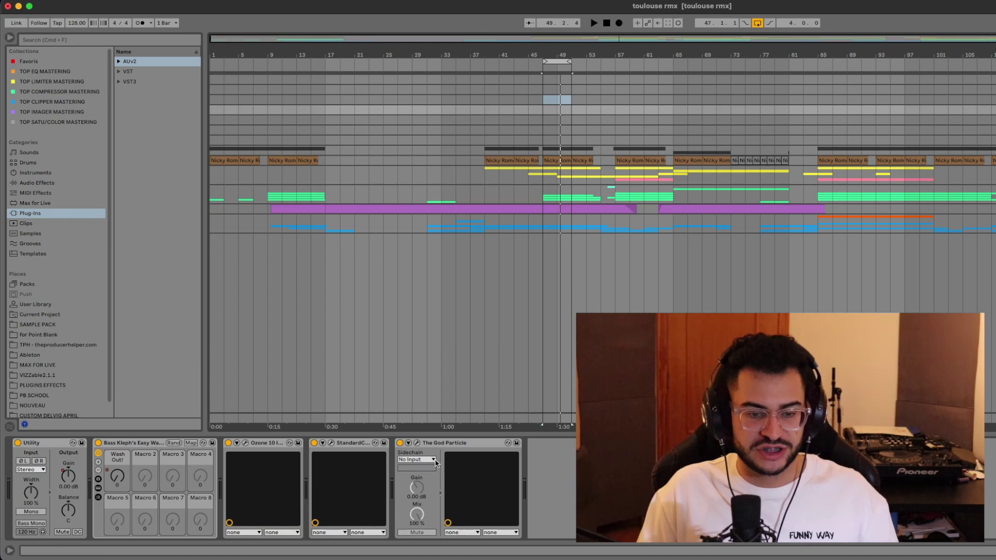
{"action": "left_click", "coordinate": [416, 442]}
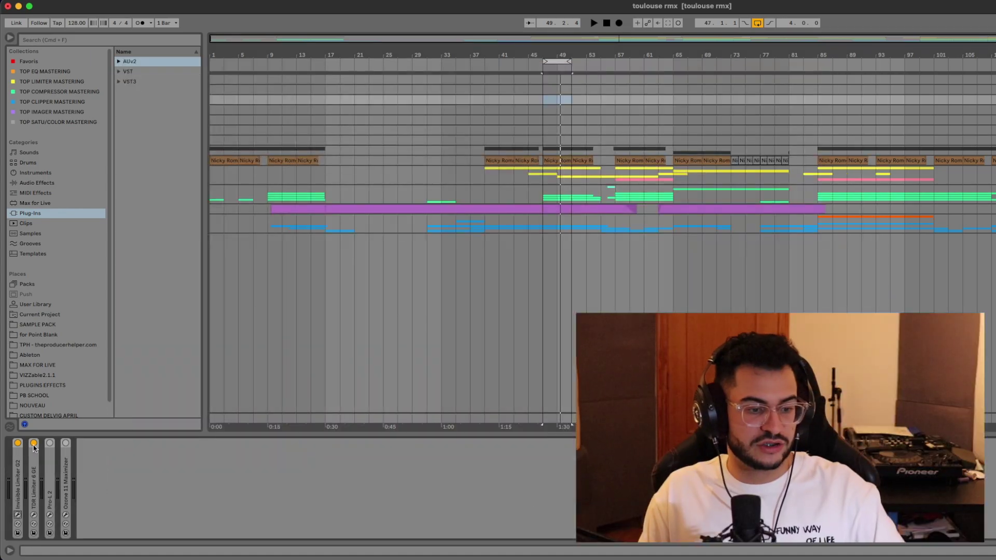
{"action": "mouse_move", "coordinate": [19, 486]}
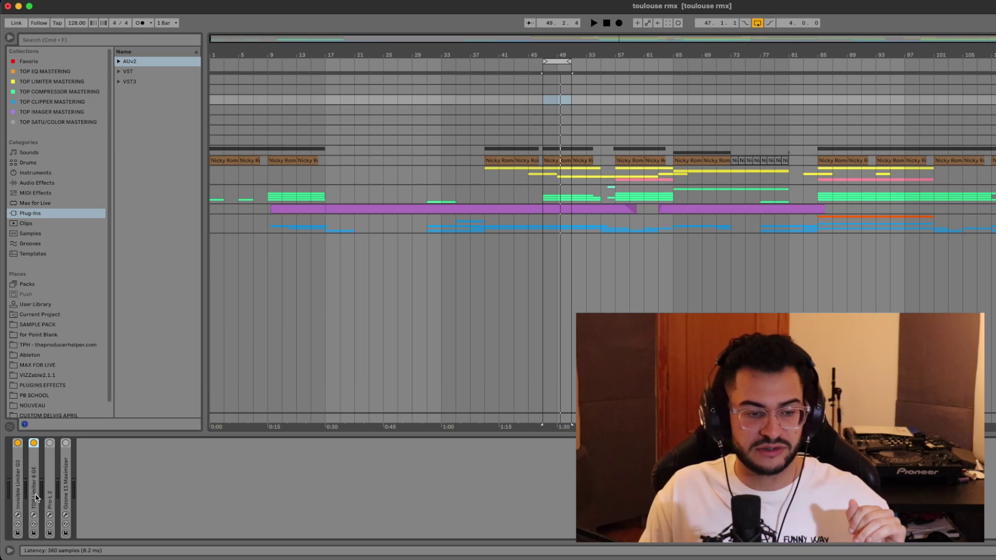
{"action": "mouse_move", "coordinate": [18, 448]}
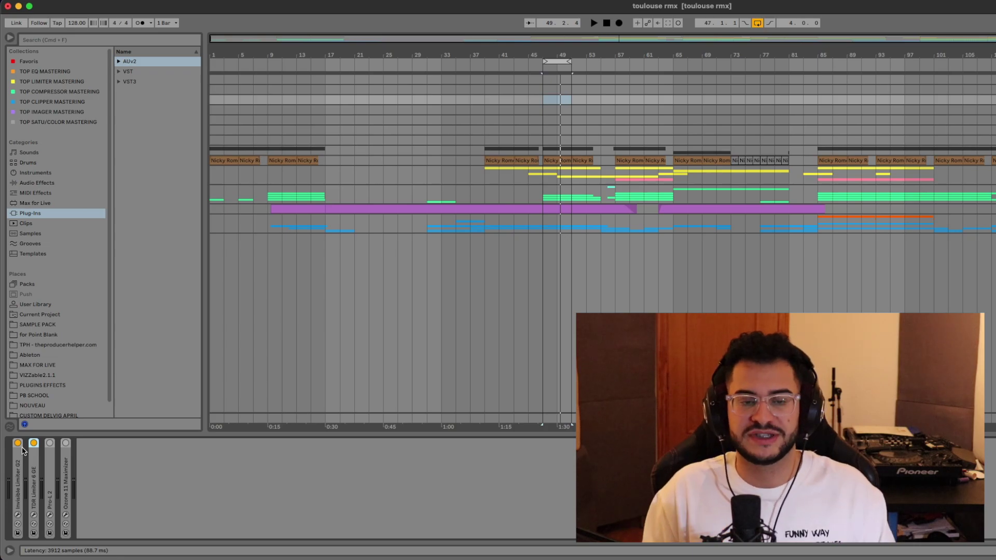
Step: Enable the Ozone 11 Maximizer on the master, open its window and reset its gain to 0.0 dB
{"action": "left_click", "coordinate": [65, 443]}
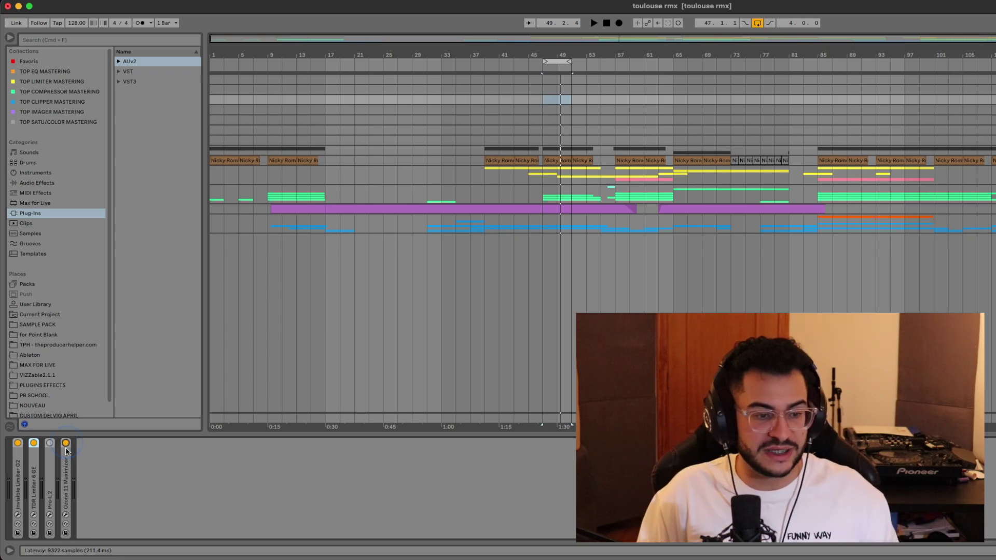
{"action": "left_click", "coordinate": [65, 515]}
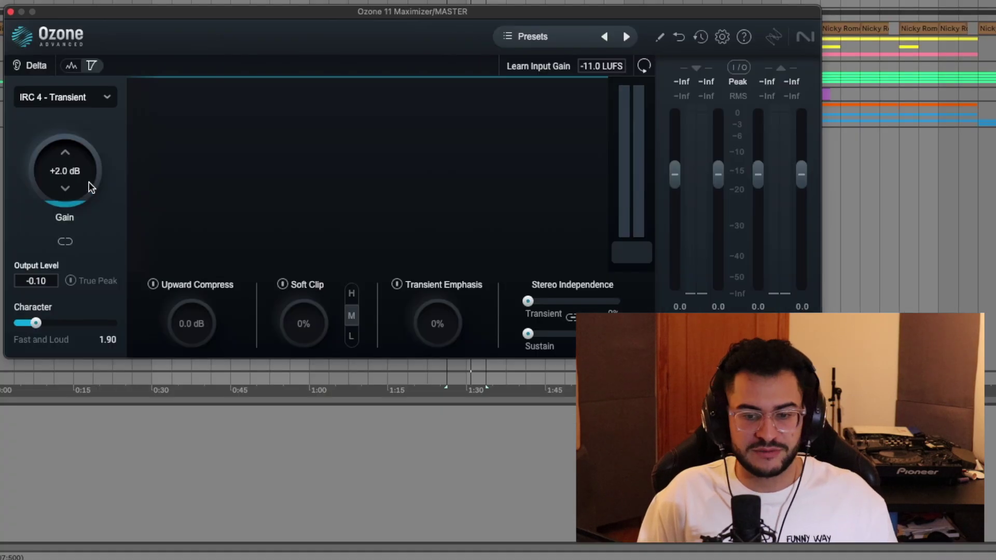
{"action": "left_click", "coordinate": [76, 182], "text": "alt"}
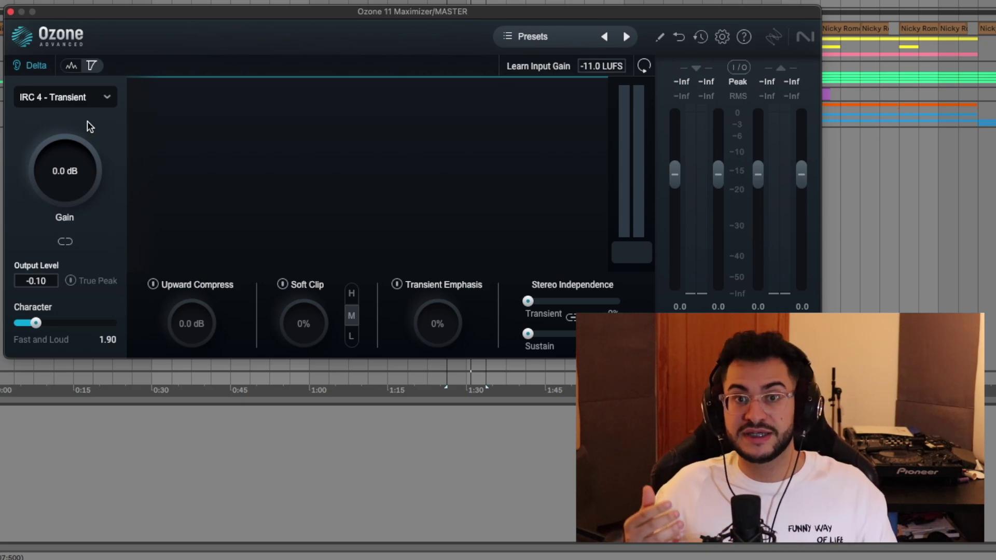
Step: Audition the Maximizer's limiting in Delta mode at +2.0 dB of gain, and again at +2.6 dB
{"action": "left_click_drag", "start_coordinate": [87, 167], "coordinate": [85, 147]}
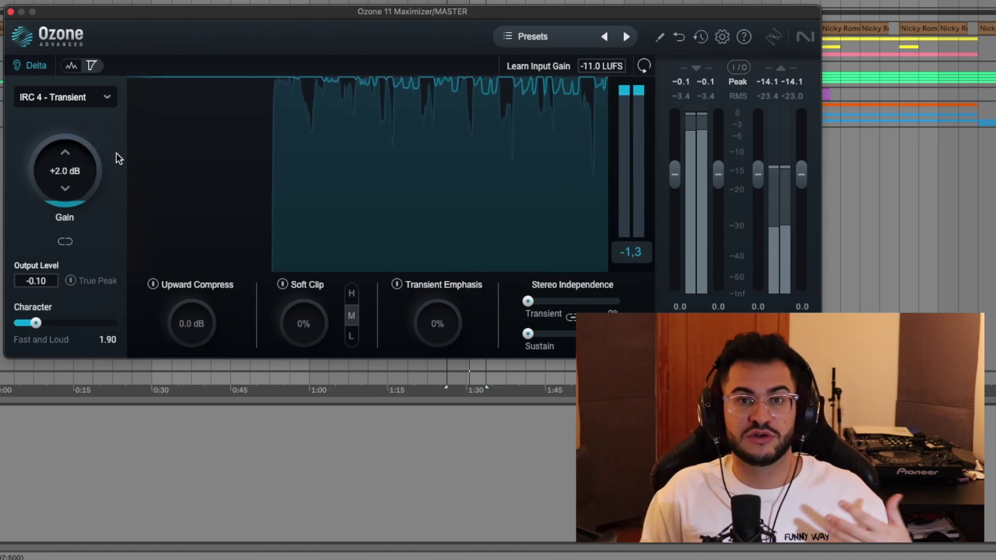
{"action": "key", "text": "space"}
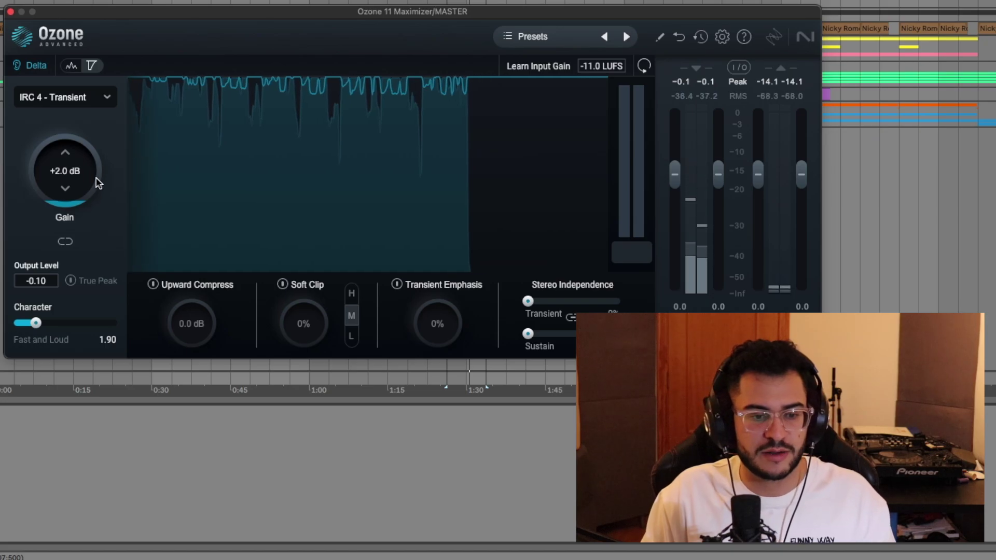
{"action": "key", "text": "space"}
{"action": "scroll", "coordinate": [77, 191], "scroll_direction": "up", "scroll_amount": 3}
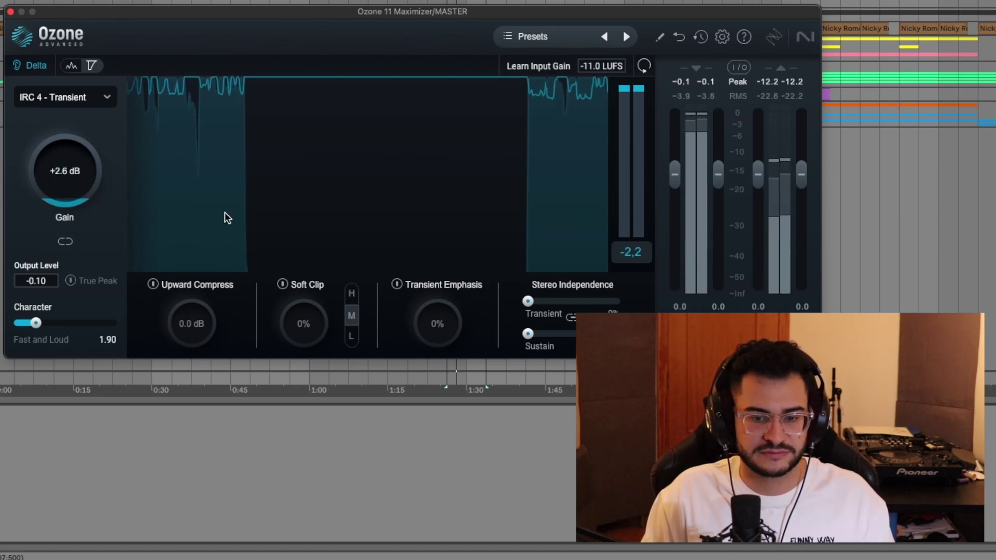
{"action": "key", "text": "space"}
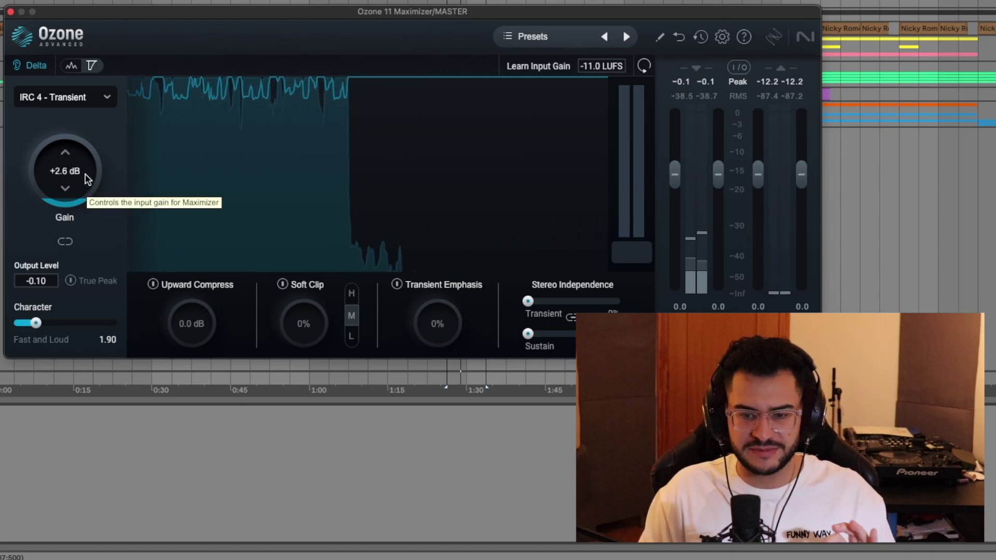
Step: Turn off Delta and play the loop, lowering the Maximizer's gain to +1.3 dB and bringing it up to +2.0 dB
{"action": "left_click", "coordinate": [38, 72]}
{"action": "key", "text": "space"}
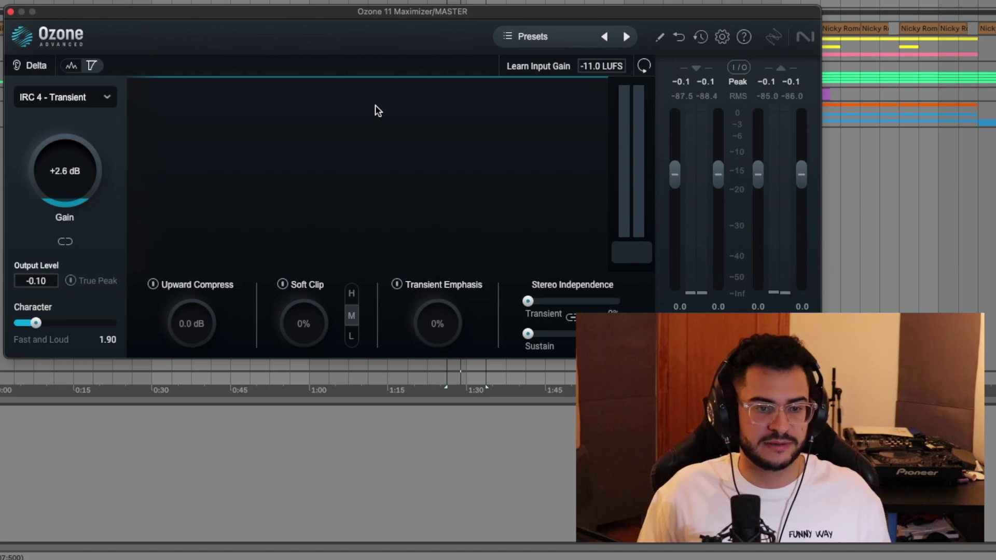
{"action": "left_click_drag", "start_coordinate": [82, 165], "coordinate": [82, 189]}
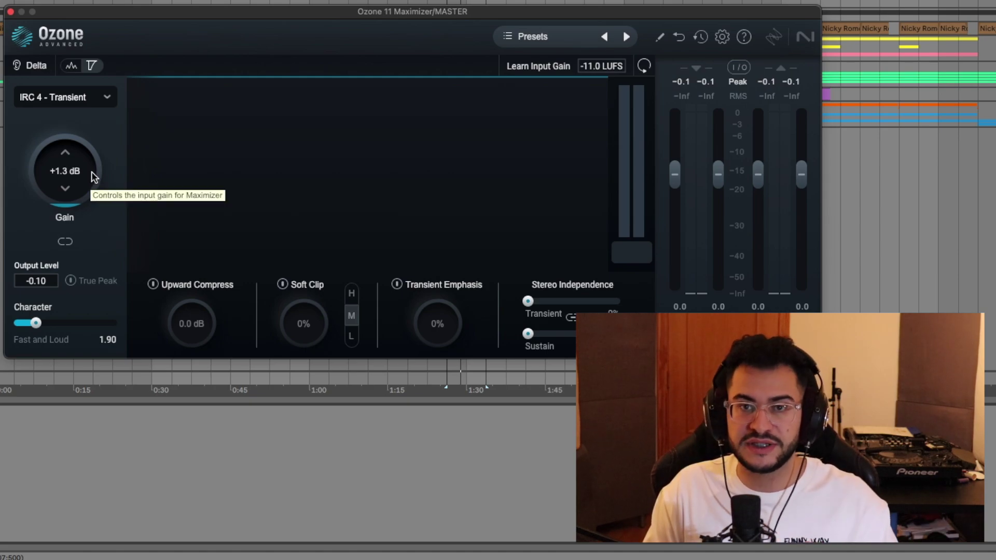
{"action": "left_click_drag", "start_coordinate": [91, 173], "coordinate": [93, 169]}
{"action": "left_click_drag", "start_coordinate": [93, 169], "coordinate": [93, 163]}
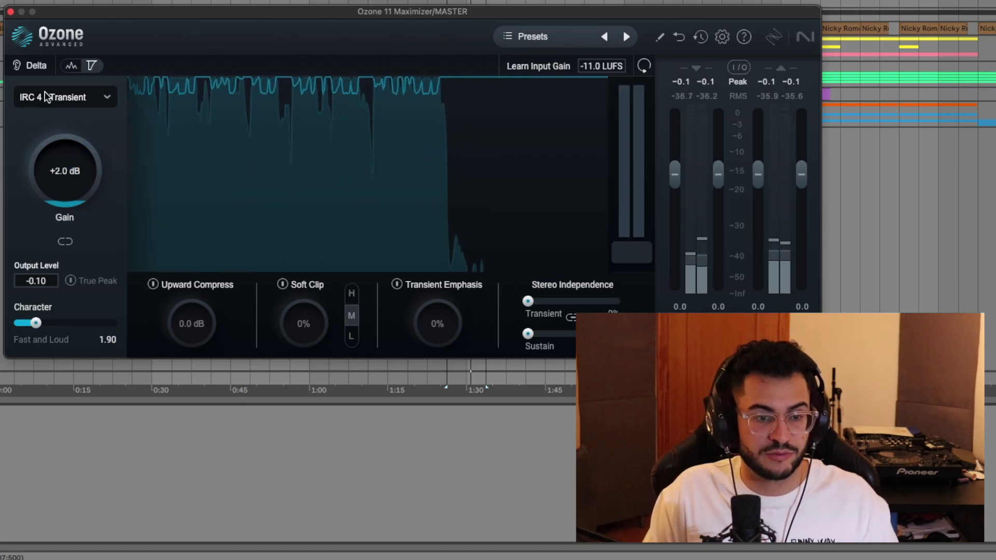
Step: Turn Delta back on and set the Maximizer's Character to 5.93 (Transparent) while listening to the loop
{"action": "left_click", "coordinate": [32, 66]}
{"action": "left_click_drag", "start_coordinate": [35, 323], "coordinate": [66, 323]}
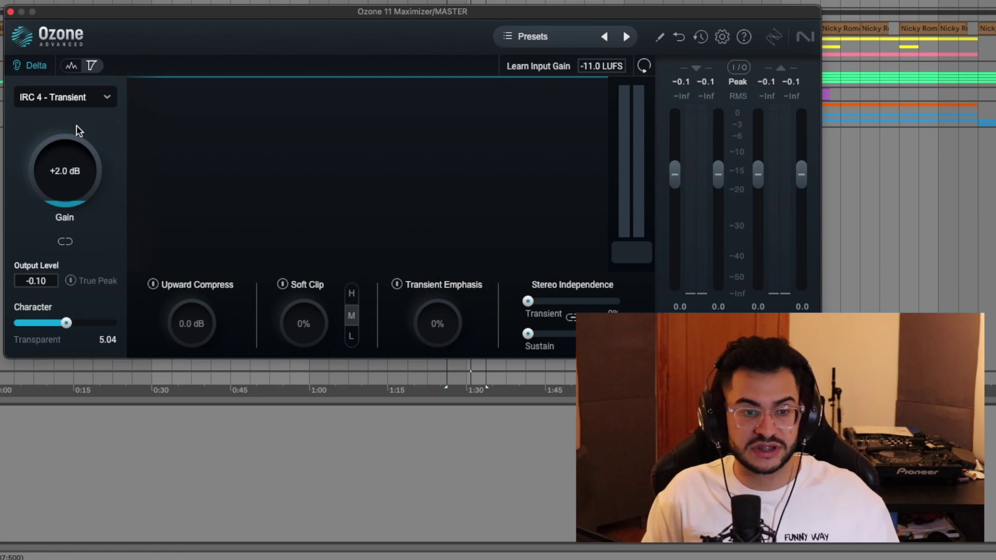
{"action": "key", "text": "space"}
{"action": "mouse_move", "coordinate": [66, 322]}
{"action": "left_mouse_down"}
{"action": "mouse_move", "coordinate": [89, 323]}
{"action": "mouse_move", "coordinate": [75, 326]}
{"action": "left_mouse_up"}
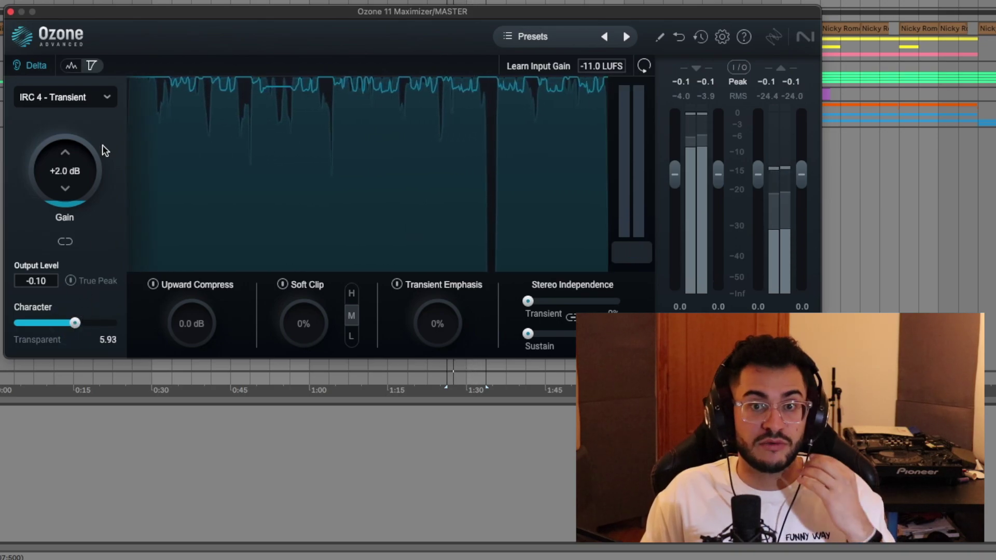
{"action": "key", "text": "space"}
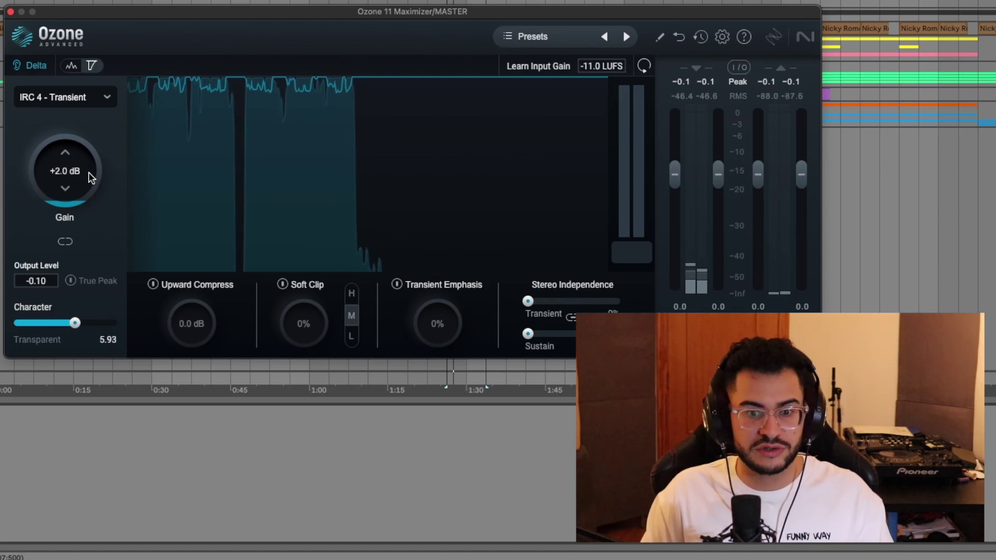
Step: Play the loop and audition the IRC 3 - Pumping and IRC 3 - Balanced limiting modes
{"action": "key", "text": "space"}
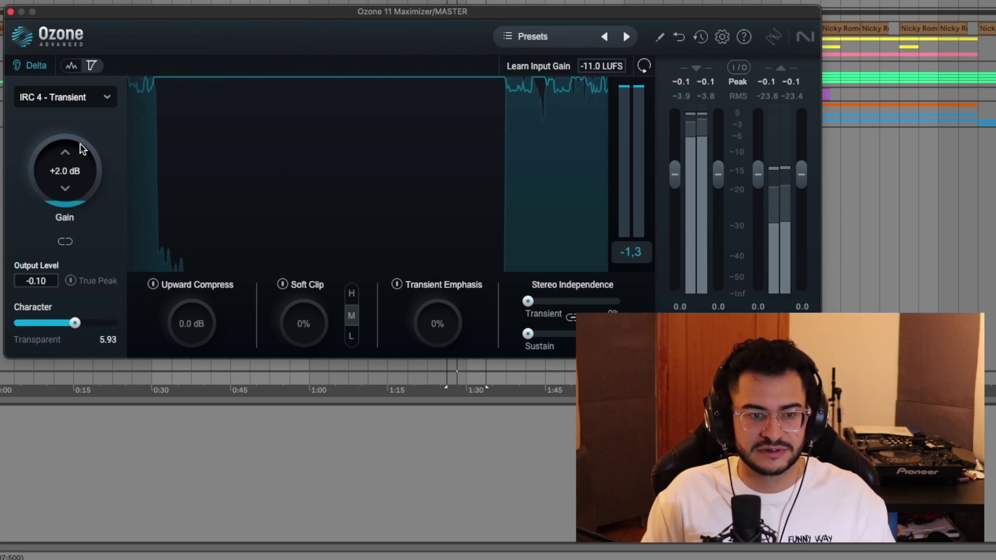
{"action": "left_click", "coordinate": [54, 97]}
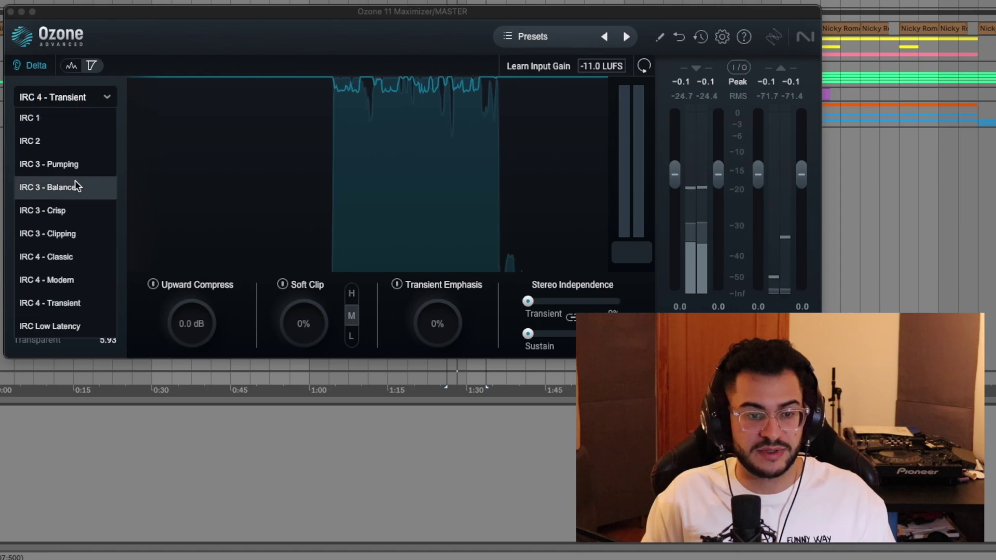
{"action": "left_click", "coordinate": [77, 165]}
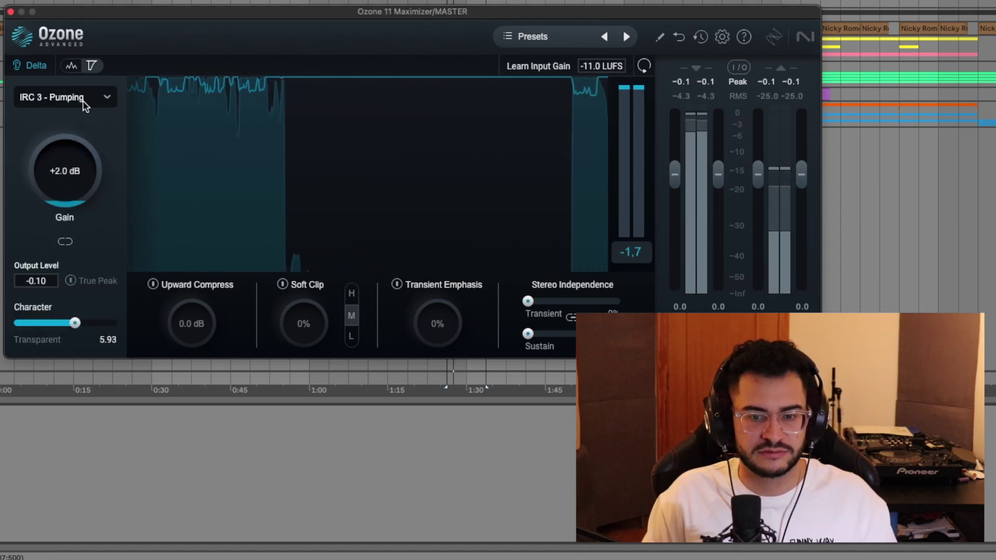
{"action": "left_click", "coordinate": [85, 101]}
{"action": "left_click", "coordinate": [79, 188]}
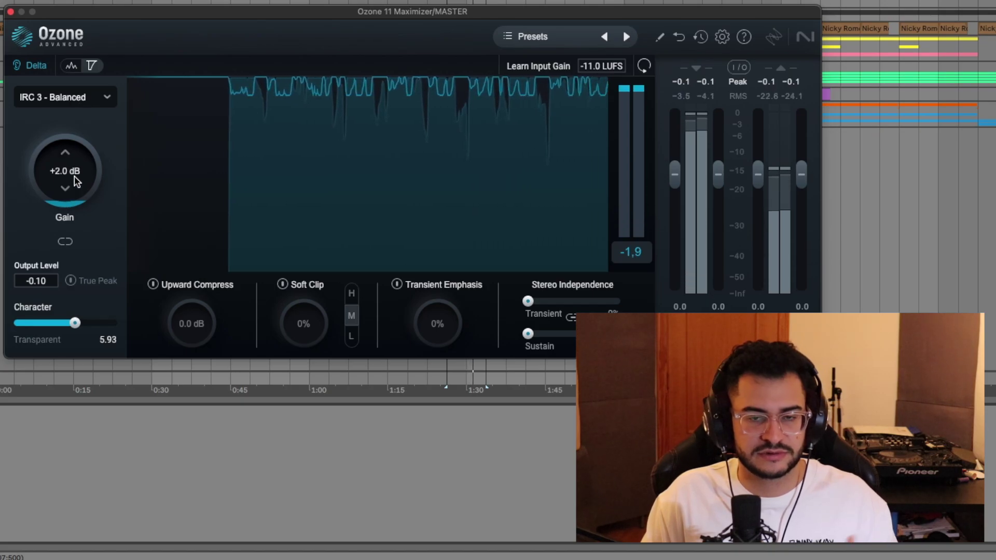
Step: Raise the gain to +3.1 dB, try IRC 3 - Clipping, and switch to IRC 4 - Classic at +2.8 dB
{"action": "left_click_drag", "start_coordinate": [74, 177], "coordinate": [75, 169]}
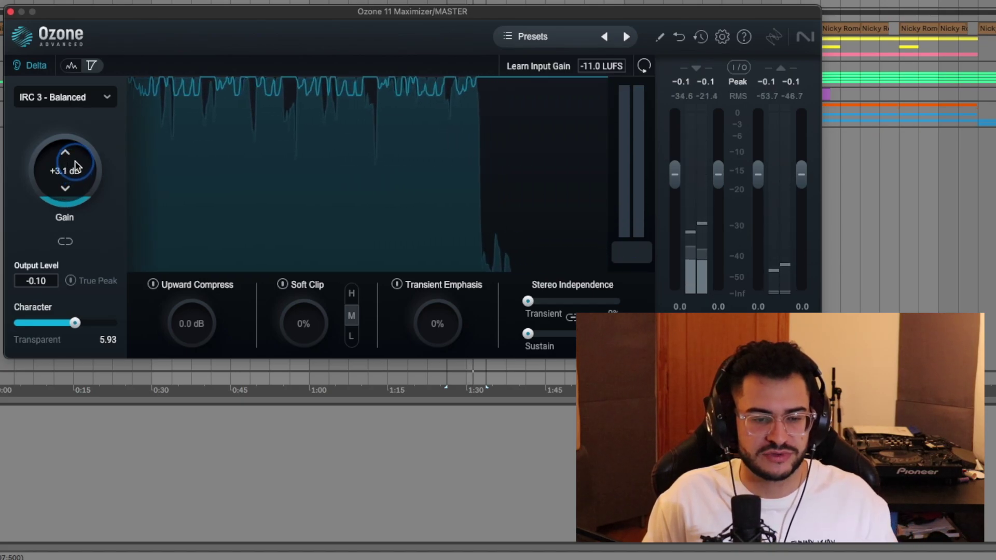
{"action": "left_click", "coordinate": [73, 97]}
{"action": "left_click", "coordinate": [62, 234]}
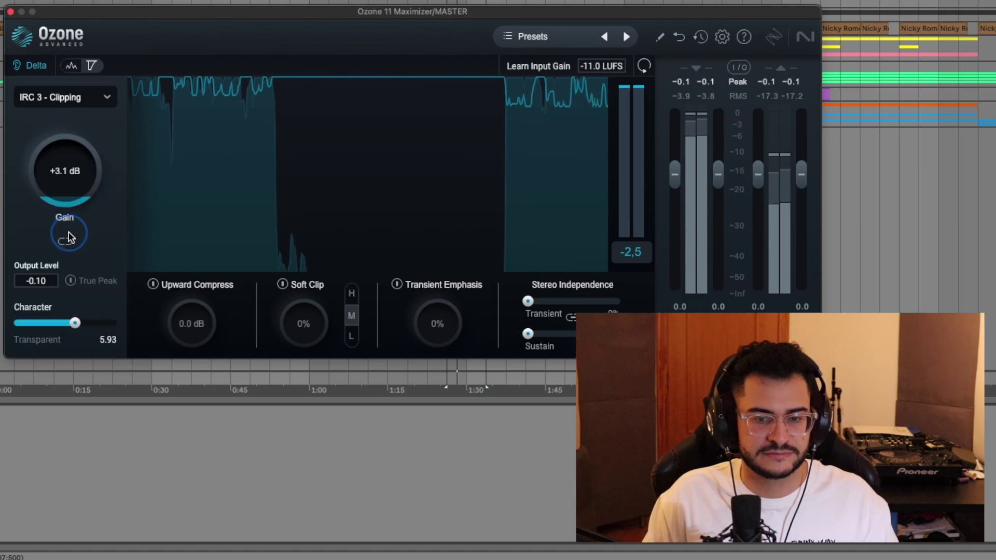
{"action": "left_click", "coordinate": [84, 98]}
{"action": "left_click", "coordinate": [77, 256]}
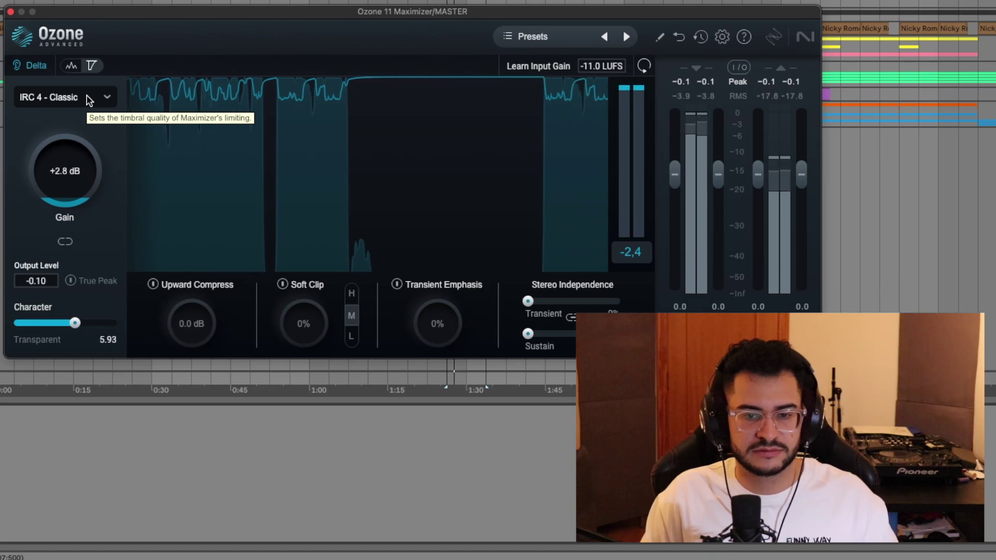
Step: Compare IRC 4 - Transient and IRC 3 - Clipping during playback, return to IRC 4 - Classic and stop playback
{"action": "left_click", "coordinate": [86, 97]}
{"action": "left_click", "coordinate": [85, 295]}
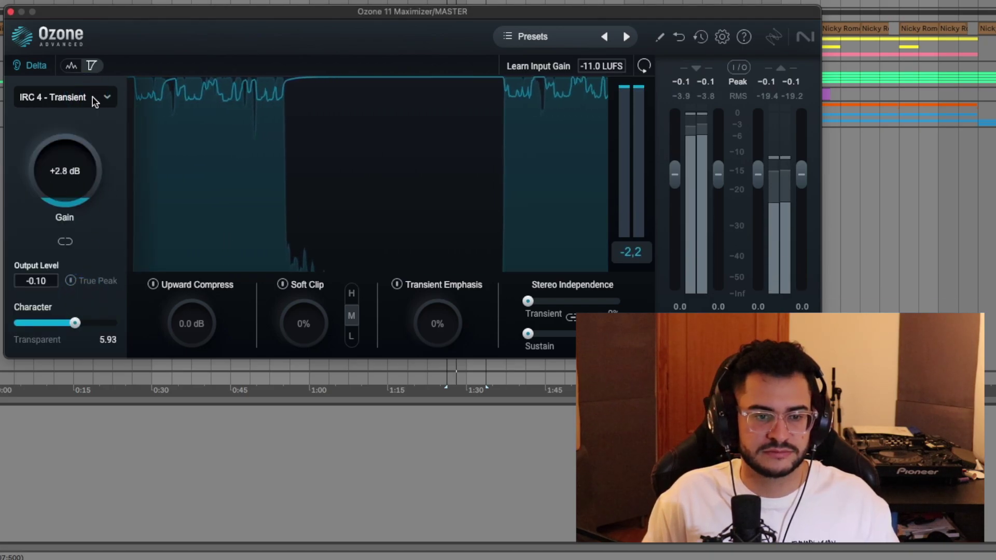
{"action": "left_click", "coordinate": [97, 98]}
{"action": "left_click", "coordinate": [77, 233]}
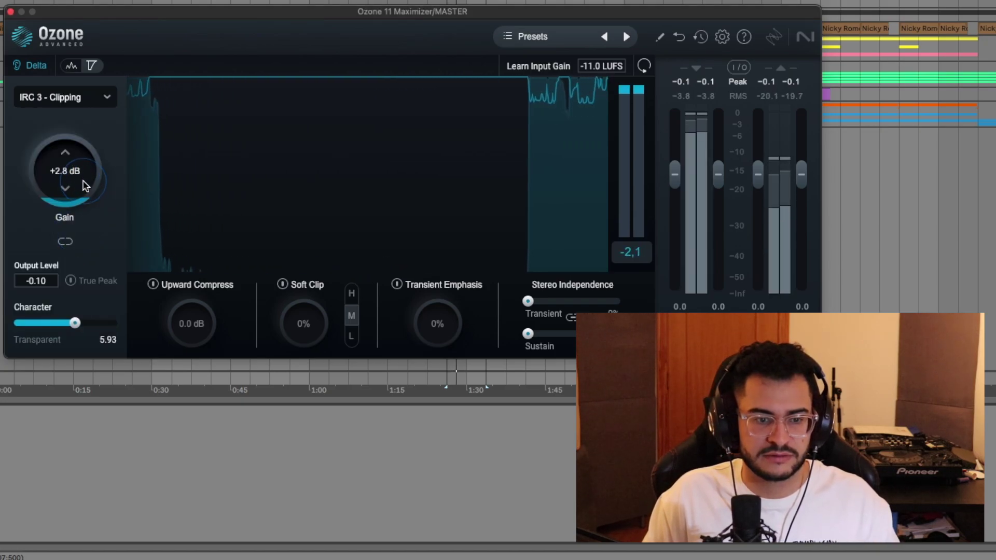
{"action": "left_click", "coordinate": [77, 97]}
{"action": "left_click", "coordinate": [75, 253]}
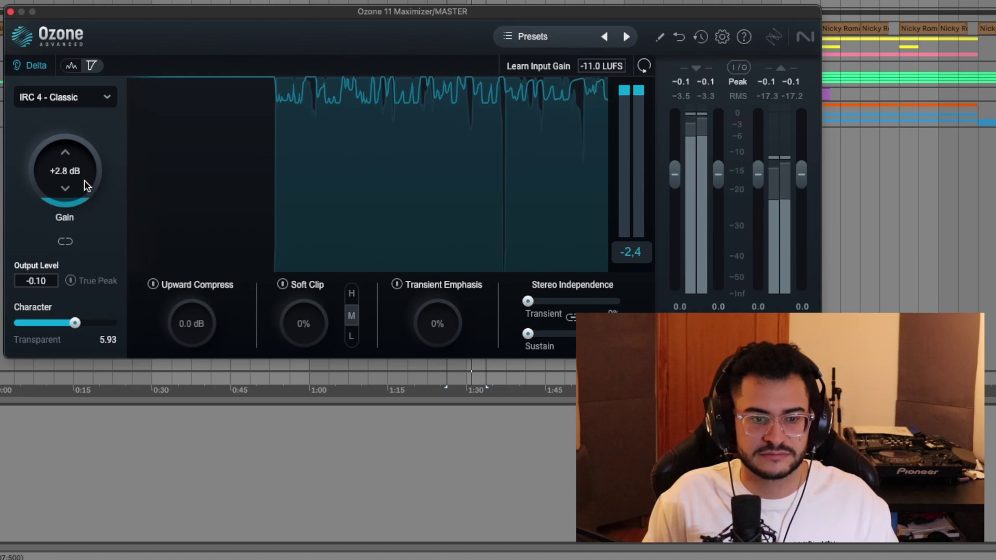
{"action": "key", "text": "space"}
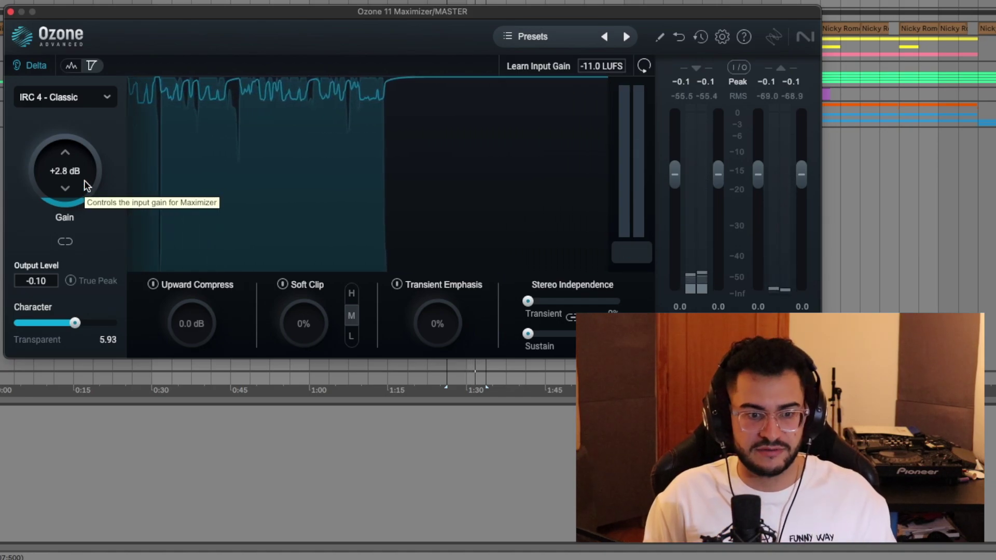
Step: Switch to the Pro-L 2 limiter, enable its limiting audition and play the loop with the Ozone 11 Maximizer bypassed
{"action": "left_click", "coordinate": [78, 188]}
{"action": "left_click", "coordinate": [78, 188]}
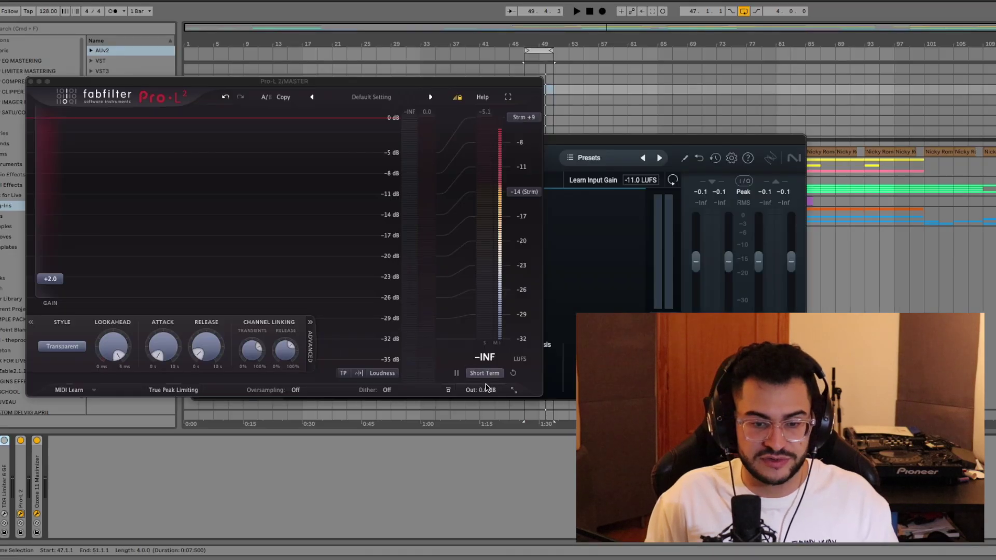
{"action": "left_click", "coordinate": [394, 346]}
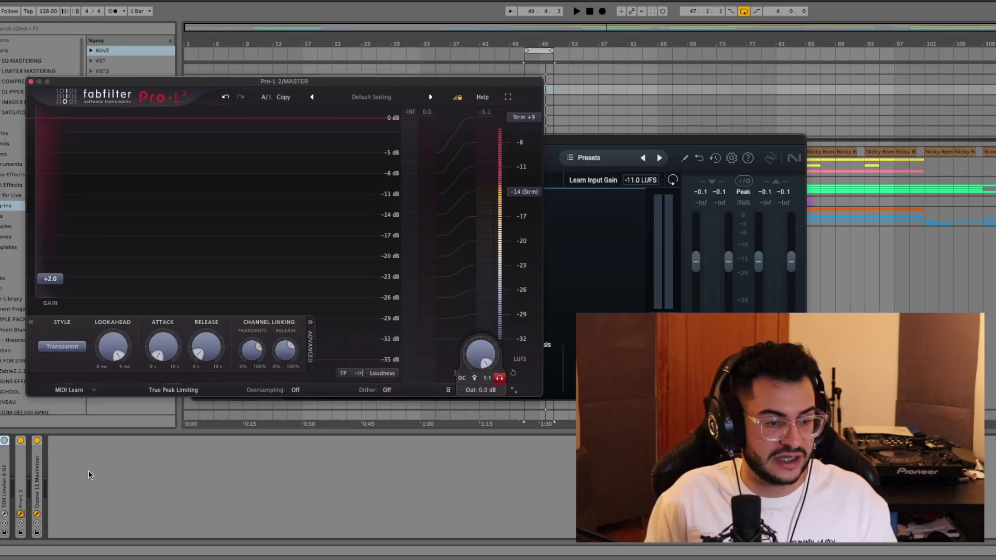
{"action": "left_click", "coordinate": [36, 440]}
{"action": "key", "text": "space"}
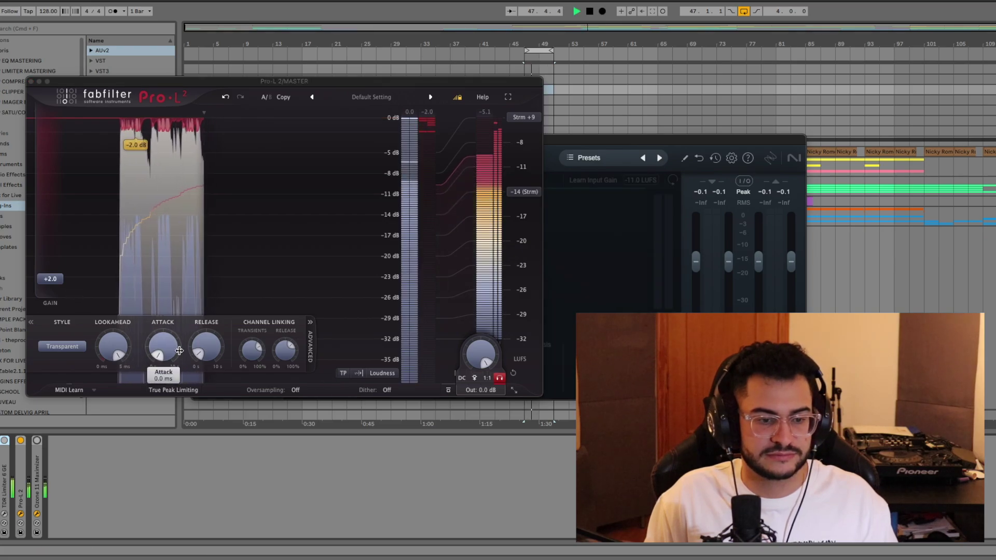
{"action": "left_click_drag", "start_coordinate": [169, 359], "coordinate": [169, 394]}
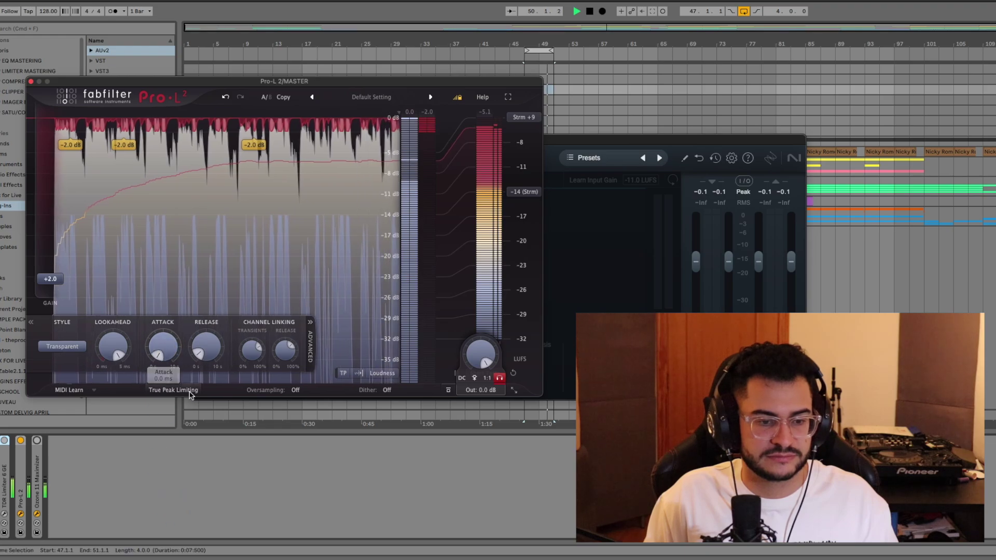
Step: Set the Pro-L 2 release to 88 ms and its gain to +2.8 dB while the loop plays
{"action": "left_click_drag", "start_coordinate": [206, 346], "coordinate": [208, 340]}
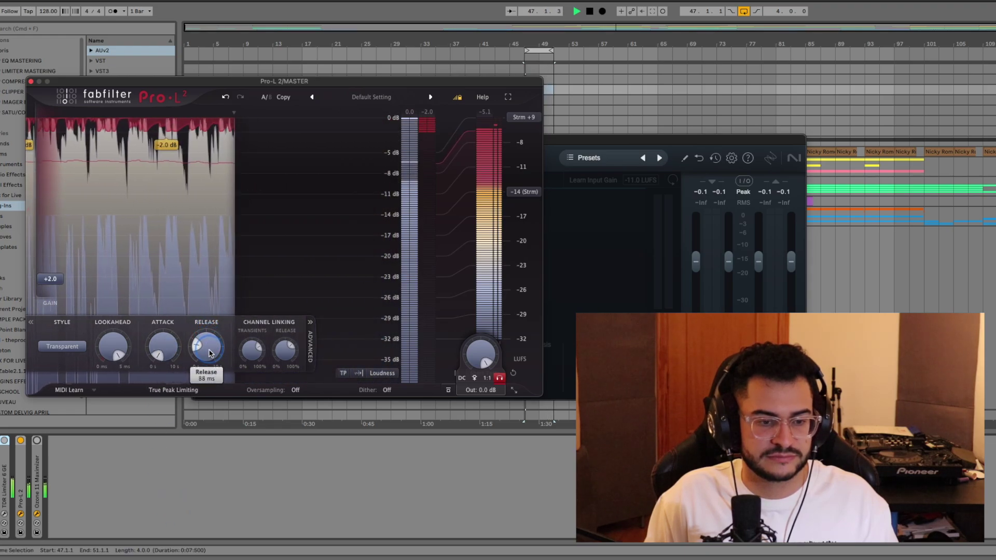
{"action": "left_click_drag", "start_coordinate": [54, 275], "coordinate": [53, 271]}
Step: Compare the Pro-L 2 attack at 10000 ms and at its minimum with the limiting audition on and off, ending at the minimum
{"action": "left_click_drag", "start_coordinate": [171, 358], "coordinate": [169, 208]}
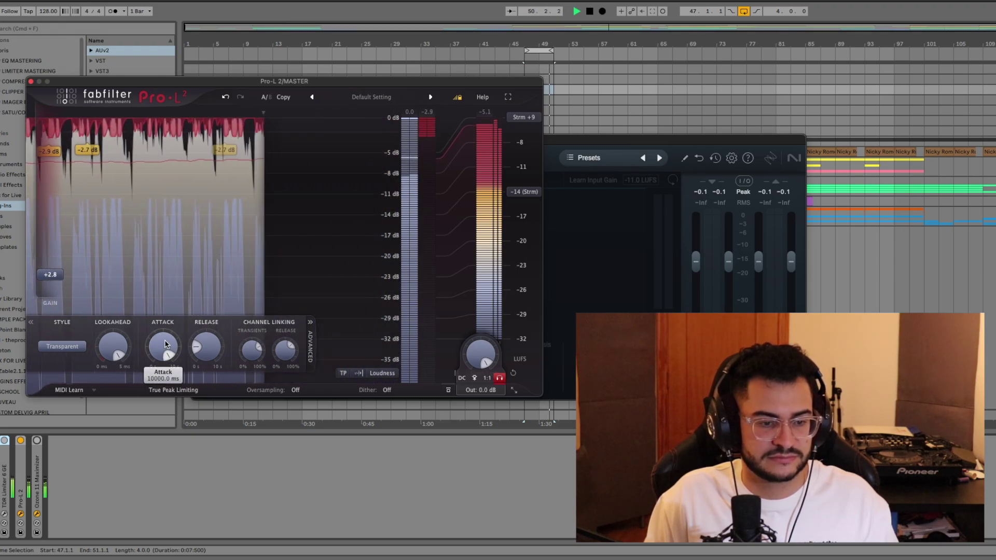
{"action": "left_click_drag", "start_coordinate": [161, 346], "coordinate": [162, 354]}
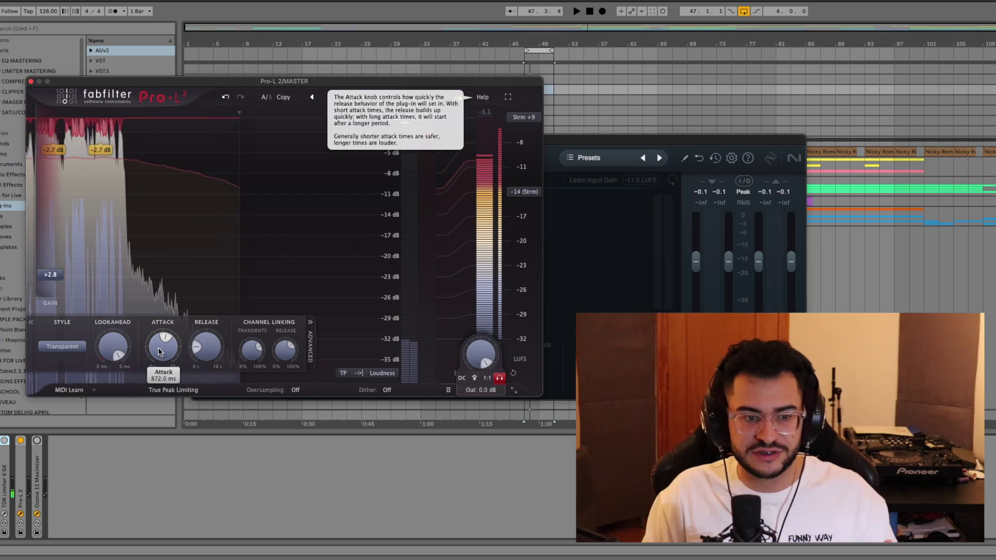
{"action": "left_click_drag", "start_coordinate": [159, 353], "coordinate": [155, 387]}
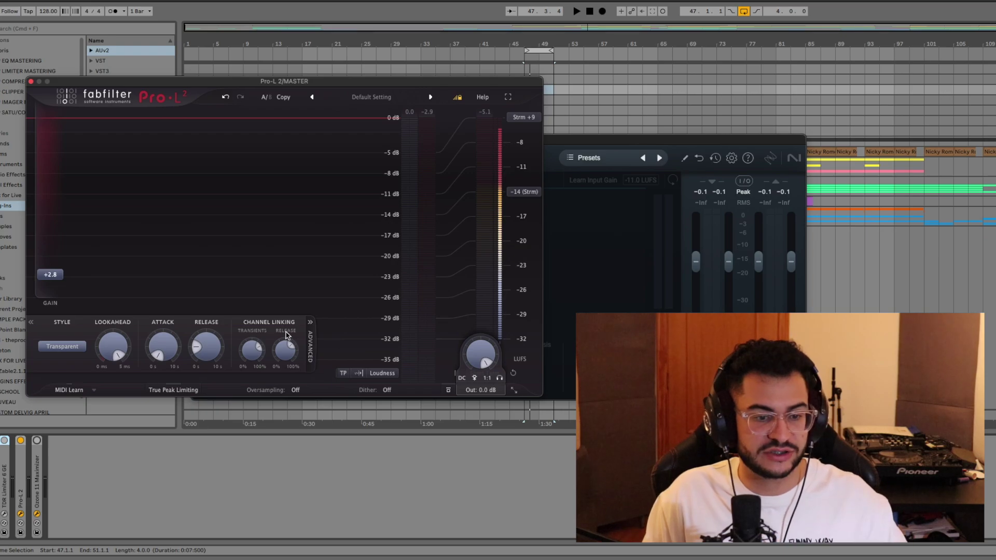
{"action": "key", "text": "space"}
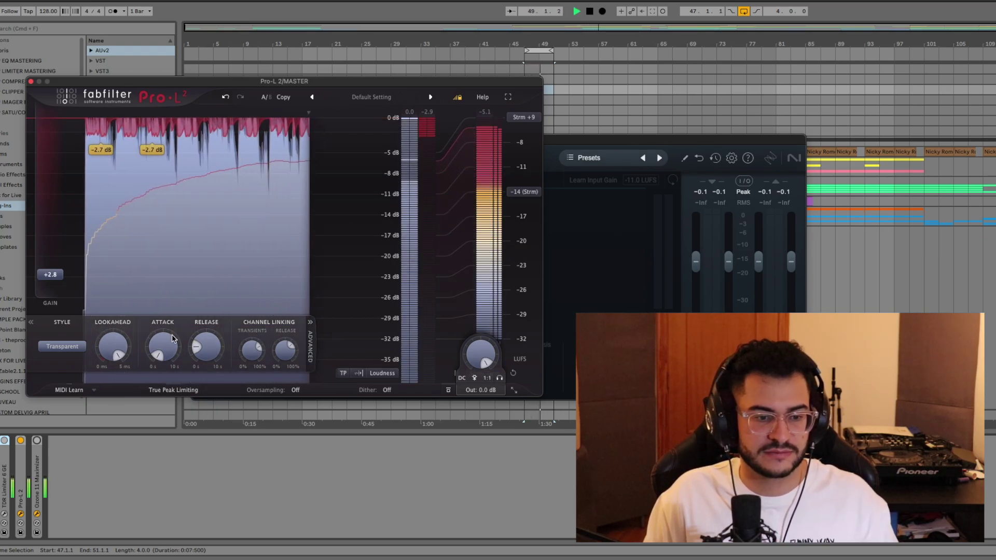
{"action": "scroll", "coordinate": [166, 340], "scroll_direction": "up", "scroll_amount": 10}
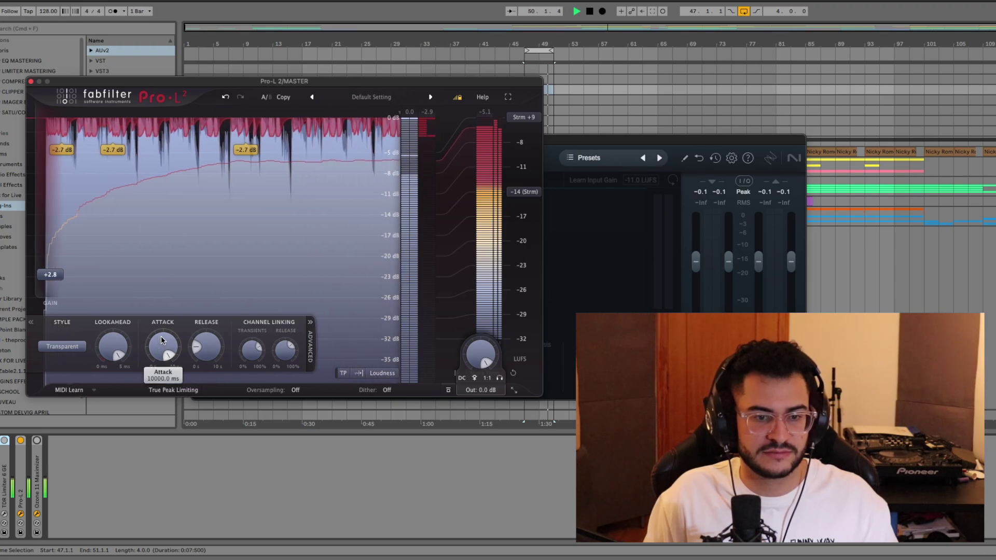
{"action": "key", "text": "space"}
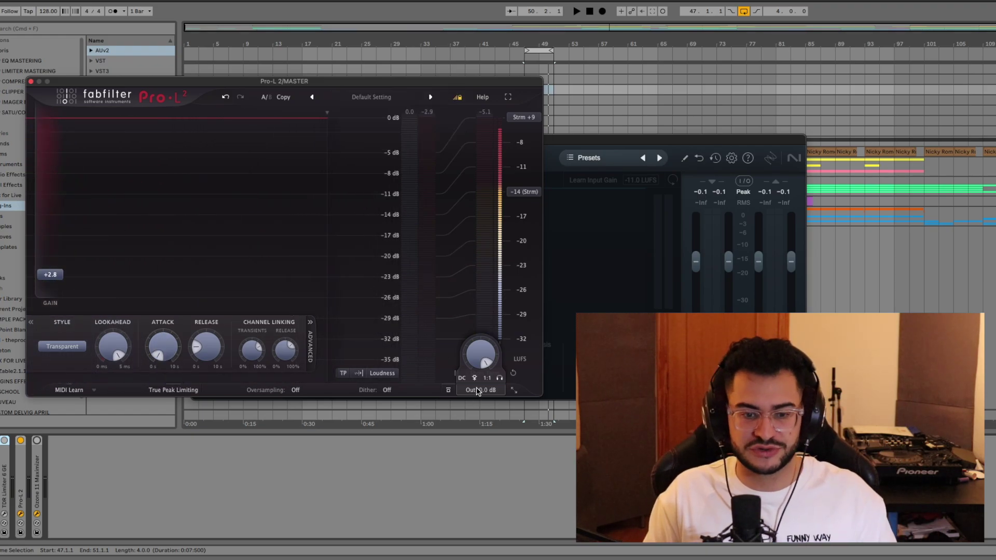
Step: Move the two limiter windows apart, enable 1:1 unity gain in Pro-L 2 and raise its gain to +4.1 dB
{"action": "left_click", "coordinate": [583, 154]}
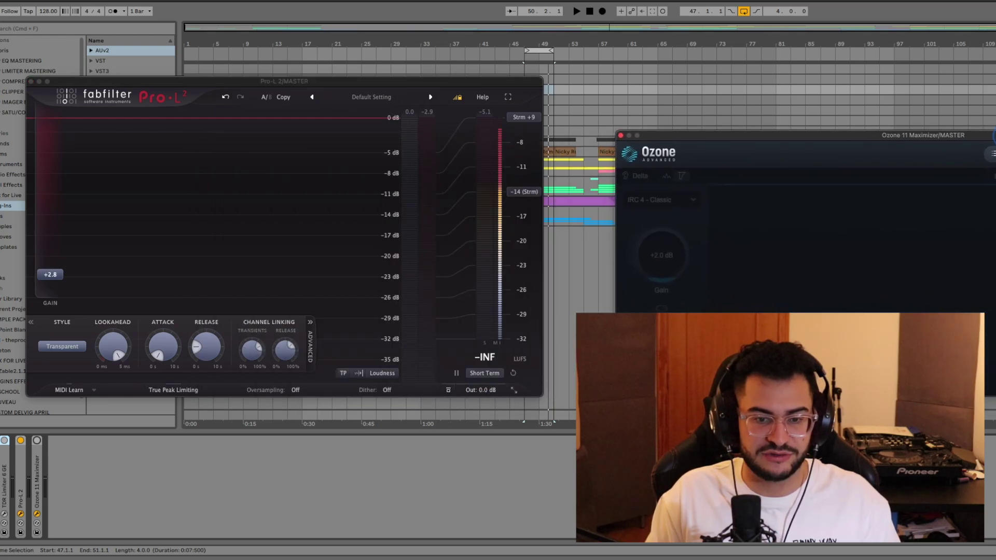
{"action": "left_click_drag", "start_coordinate": [472, 84], "coordinate": [476, 91]}
{"action": "mouse_move", "coordinate": [495, 384]}
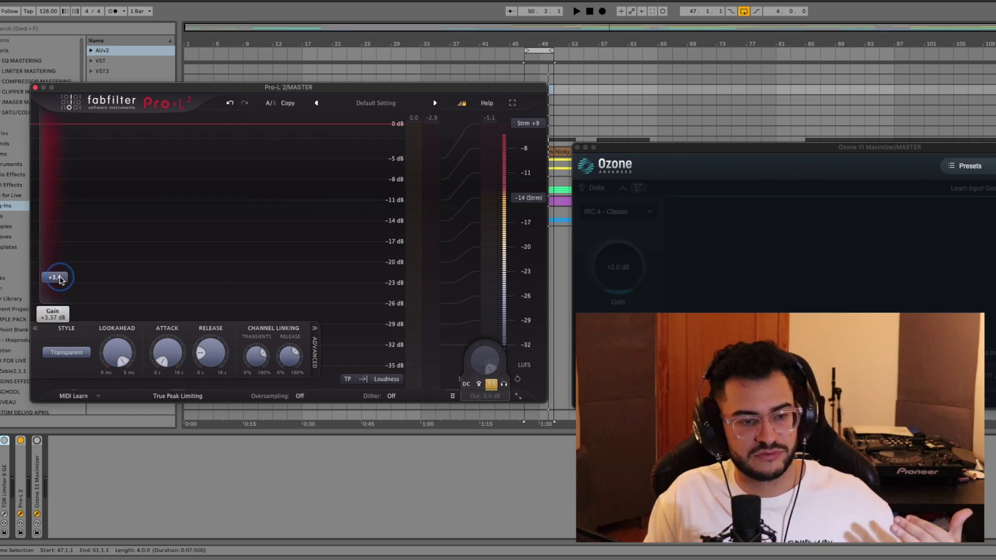
{"action": "mouse_move", "coordinate": [485, 361]}
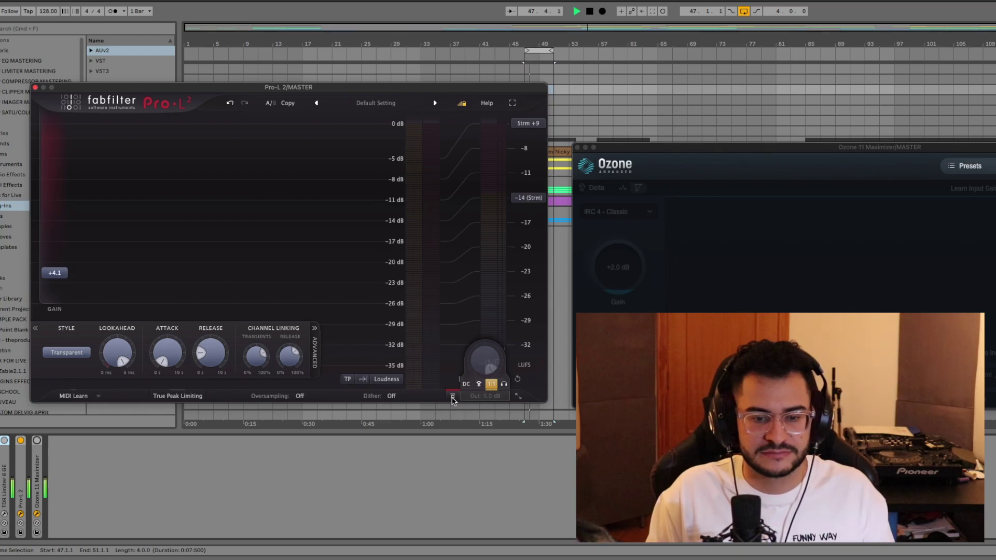
Step: Compare the loop with Pro-L 2 bypassed and active at +4.1 dB gain, and stop playback
{"action": "left_click", "coordinate": [452, 397]}
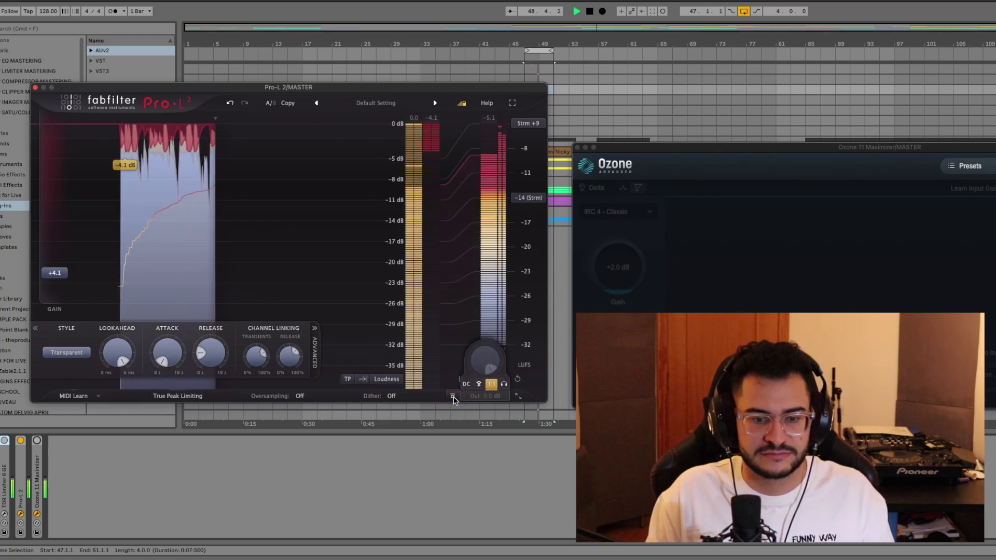
{"action": "left_click", "coordinate": [452, 397]}
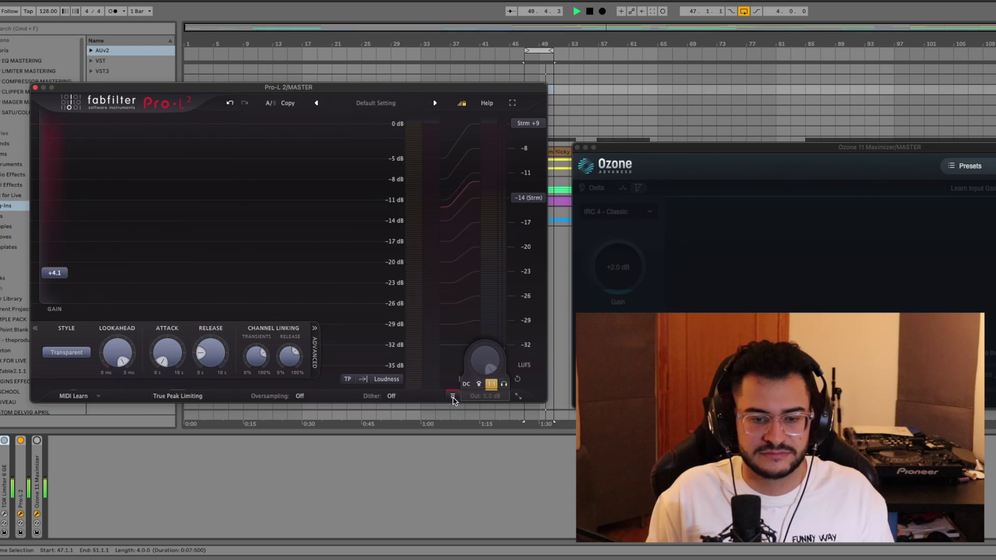
{"action": "left_click", "coordinate": [453, 397]}
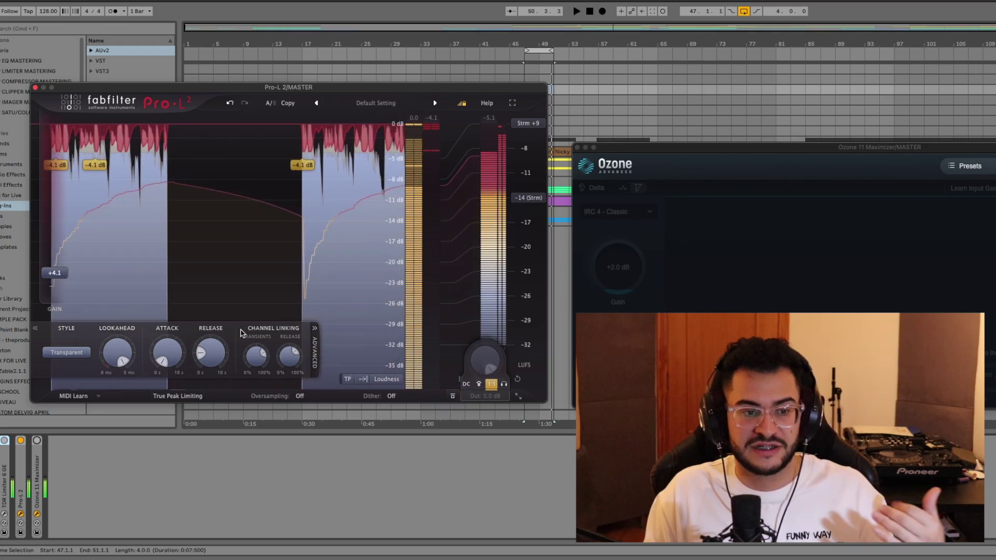
Step: Lower the Pro-L 2 gain to +2.3 dB during playback and compare the result with the bypassed signal
{"action": "mouse_move", "coordinate": [64, 273]}
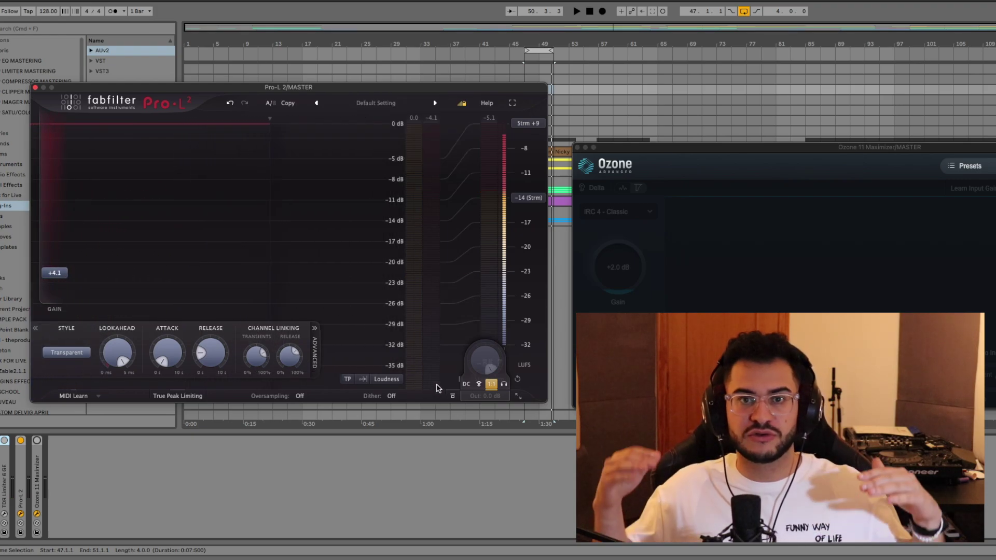
{"action": "mouse_move", "coordinate": [436, 388]}
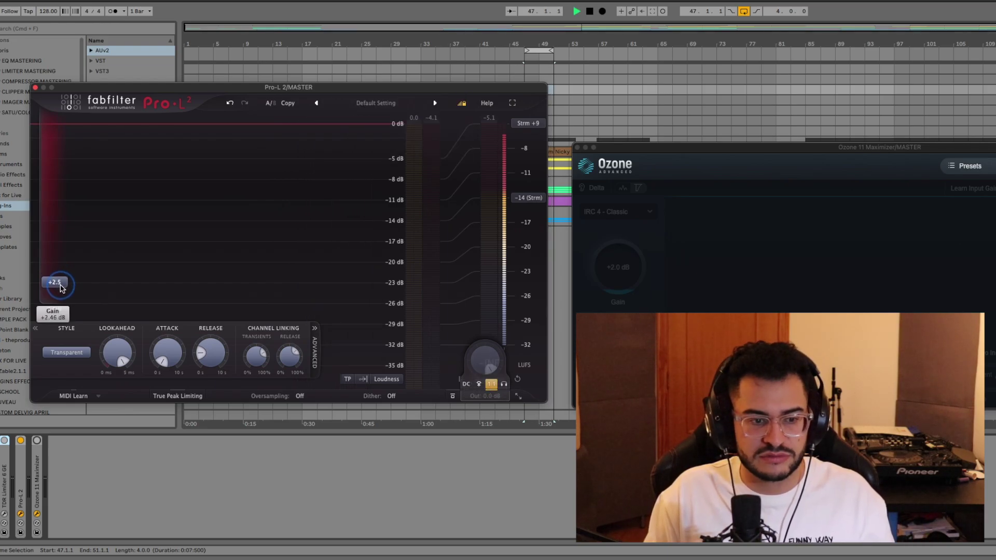
{"action": "left_click_drag", "start_coordinate": [61, 289], "coordinate": [60, 290]}
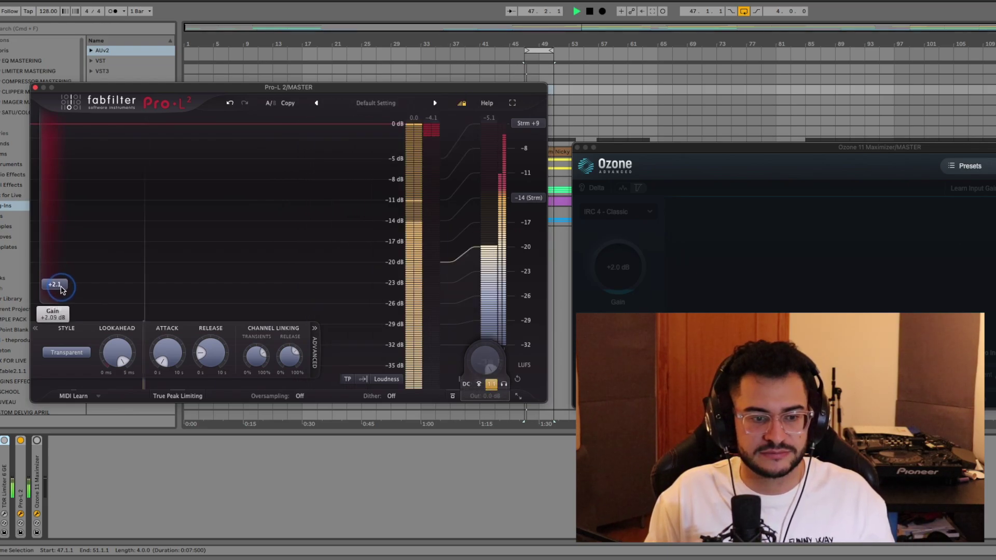
{"action": "left_click", "coordinate": [453, 398]}
{"action": "left_click", "coordinate": [452, 397]}
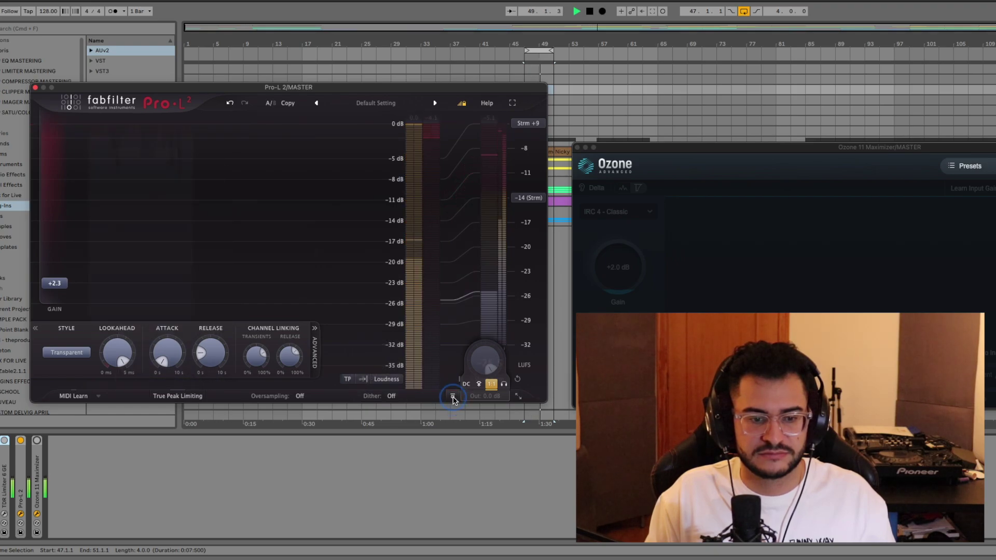
Step: Shorten the Pro-L 2 release to about 14 ms and compare the result with the bypassed signal
{"action": "mouse_move", "coordinate": [218, 362]}
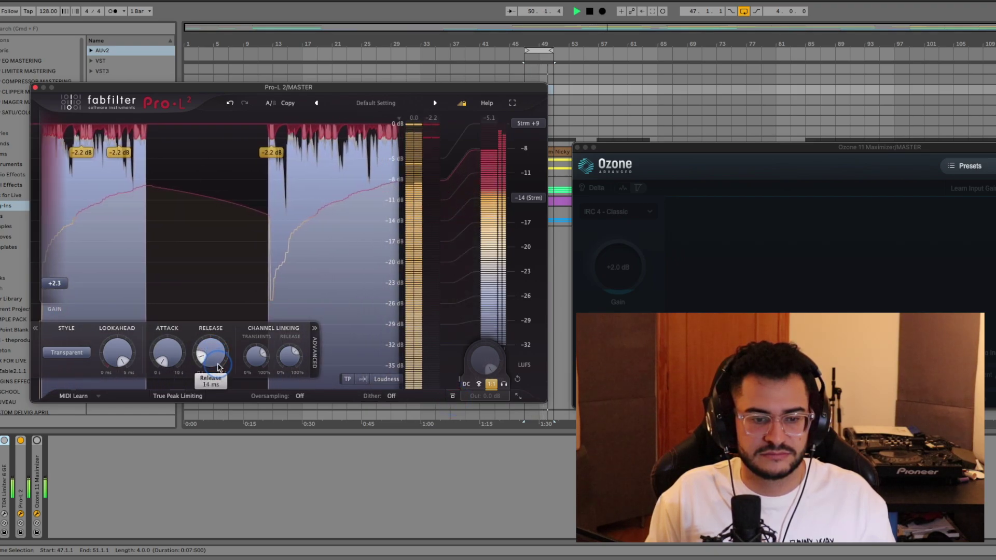
{"action": "left_click", "coordinate": [453, 397]}
{"action": "left_click", "coordinate": [452, 397]}
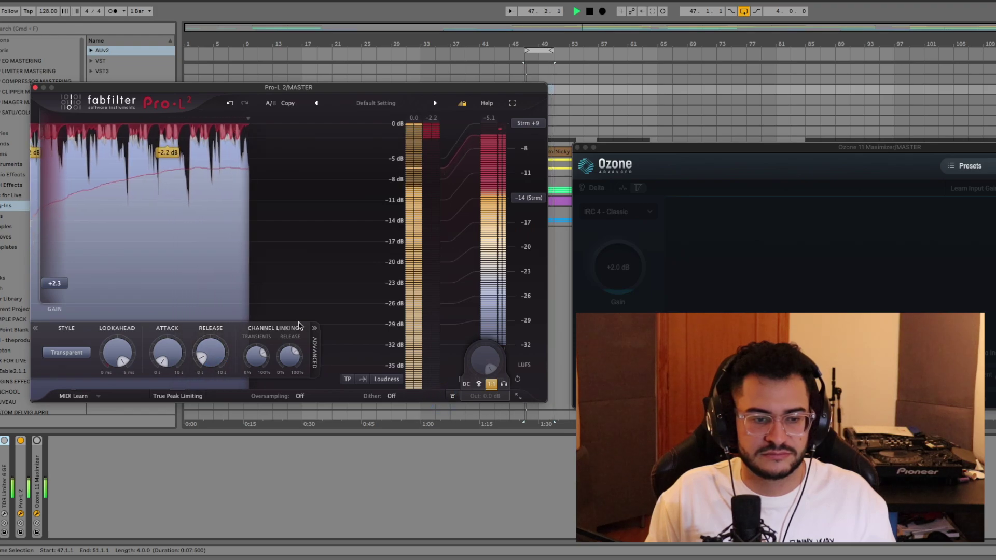
Step: Raise the Pro-L 2 gain to +2.7 dB and compare the result with the bypassed signal, ending with playback stopped
{"action": "left_click_drag", "start_coordinate": [55, 283], "coordinate": [57, 276]}
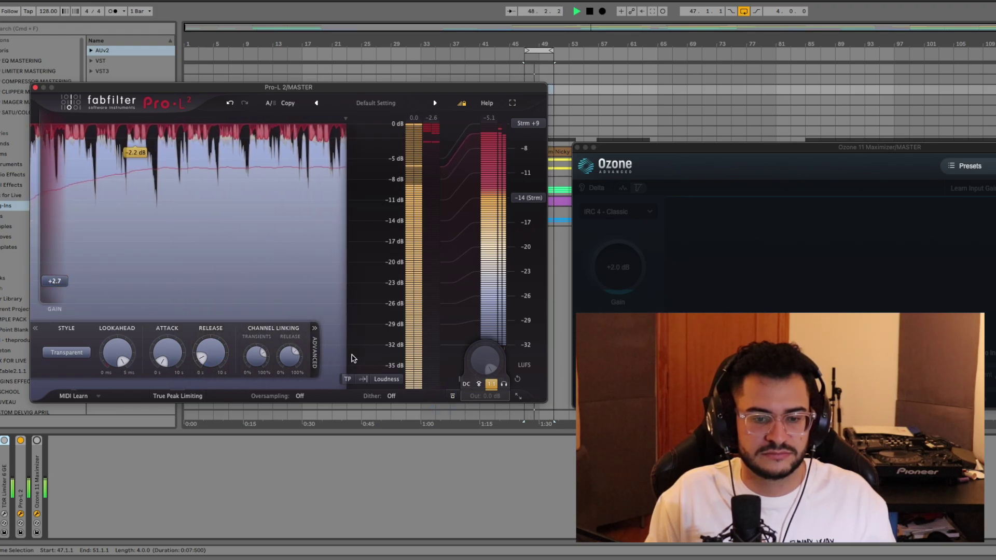
{"action": "left_click", "coordinate": [452, 398]}
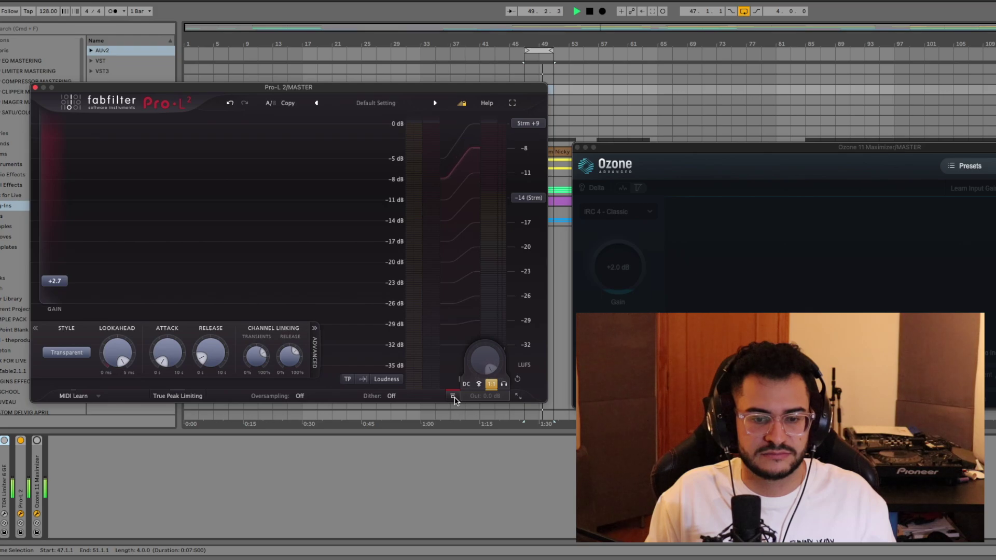
{"action": "left_click", "coordinate": [453, 397]}
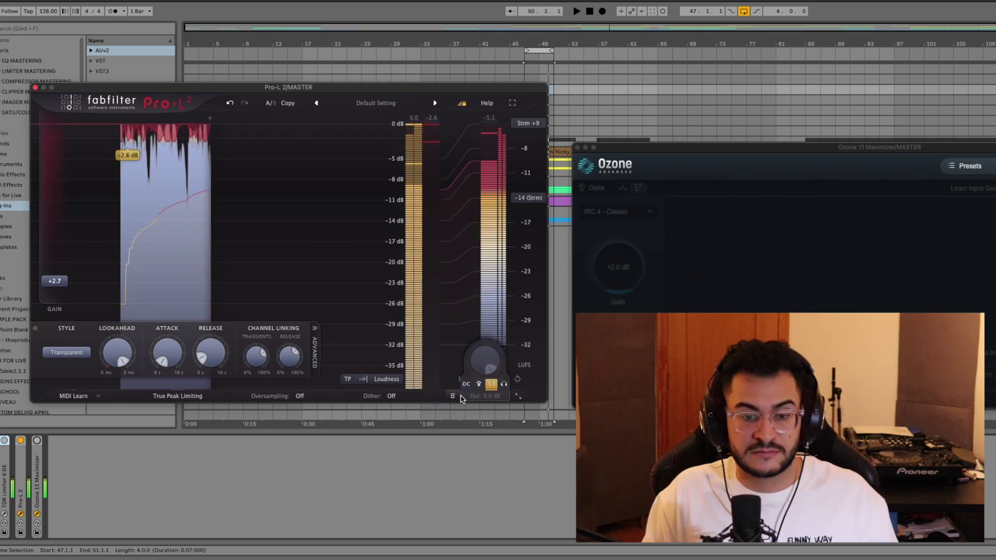
Step: Turn off Pro-L 2's unity gain and switch the active limiter from Pro-L 2 to the Ozone 11 Maximizer
{"action": "left_click", "coordinate": [490, 385]}
{"action": "left_click", "coordinate": [21, 441]}
{"action": "left_click", "coordinate": [36, 441]}
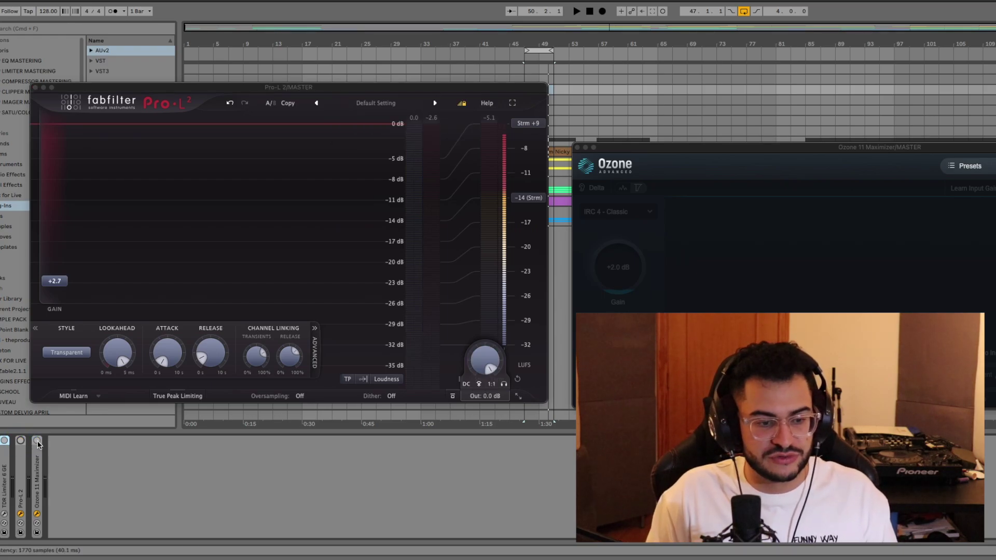
{"action": "left_click_drag", "start_coordinate": [738, 147], "coordinate": [406, 139]}
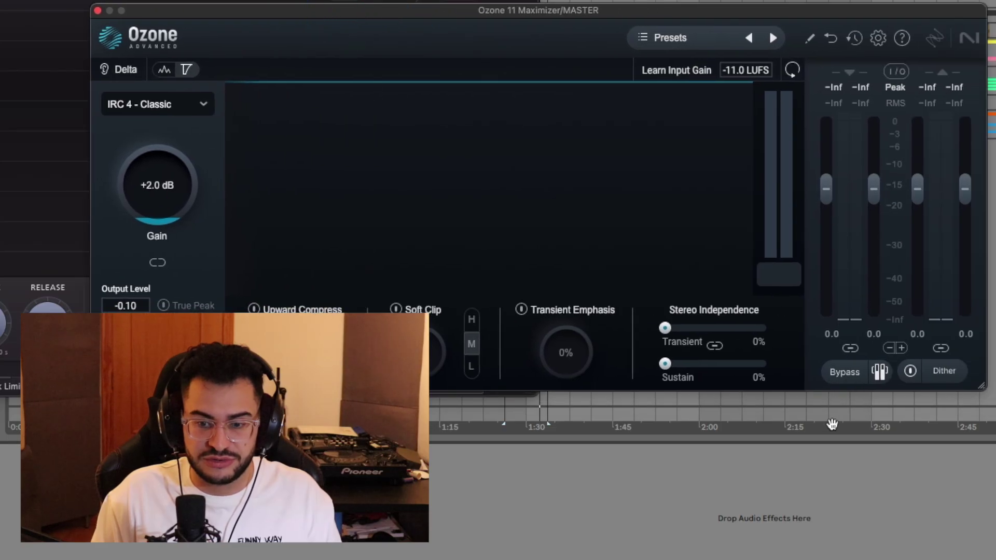
Step: Enable gain matching in the Ozone 11 Maximizer and play the loop with IRC 4 - Classic
{"action": "left_click", "coordinate": [881, 371]}
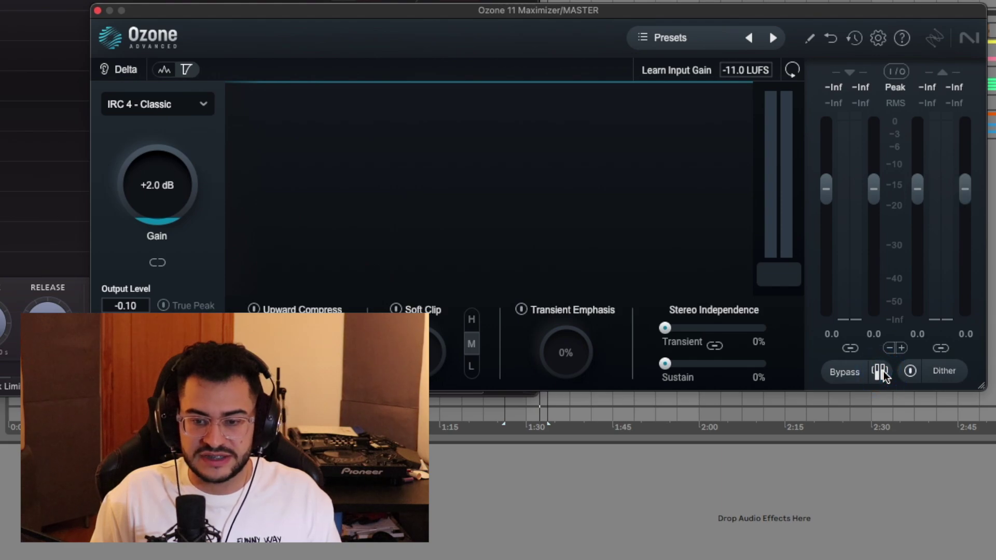
{"action": "key", "text": "space"}
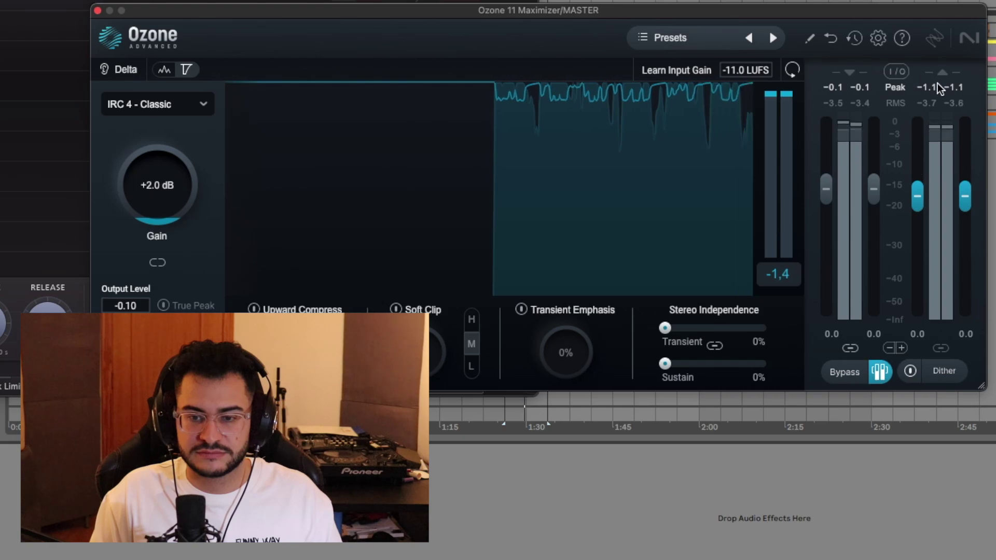
{"action": "key", "text": "space"}
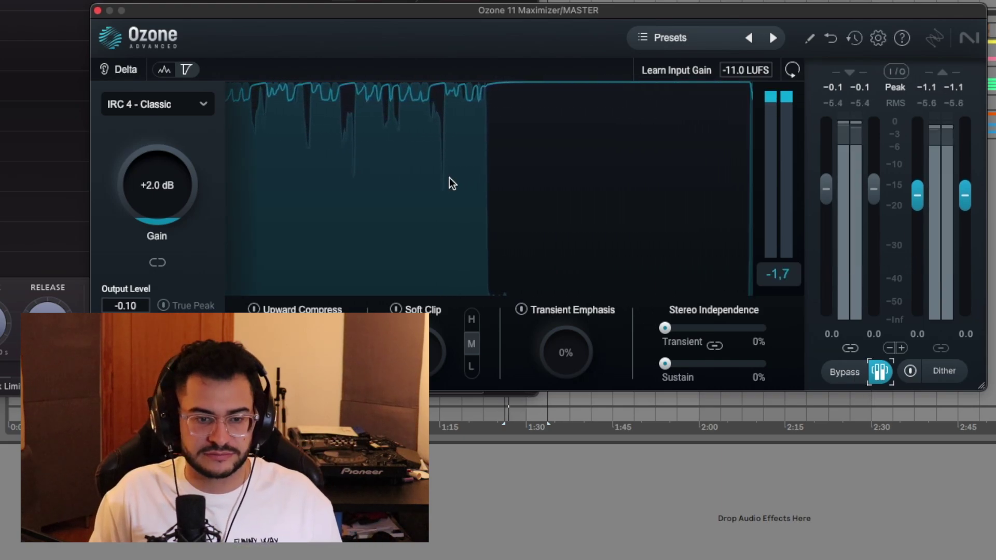
Step: Switch to IRC 4 - Transient, compare it with the bypassed signal at matched gain, and turn gain matching off
{"action": "left_click", "coordinate": [162, 103]}
{"action": "left_click", "coordinate": [137, 330]}
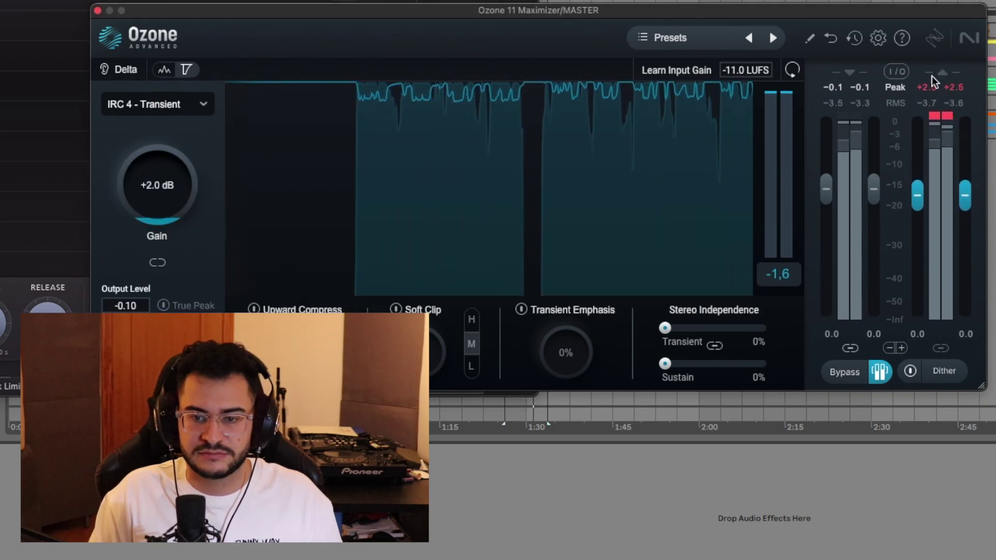
{"action": "left_click", "coordinate": [833, 372]}
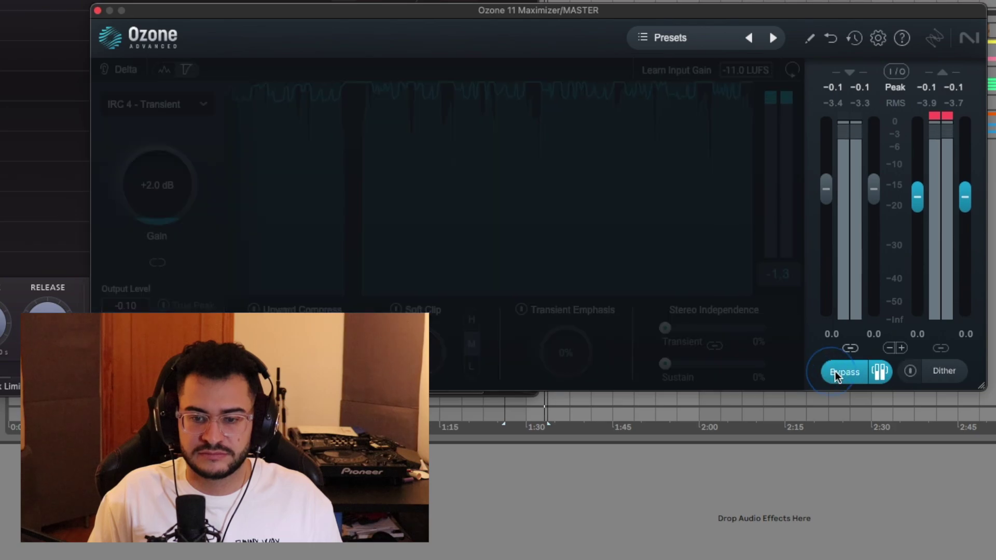
{"action": "left_click", "coordinate": [838, 372]}
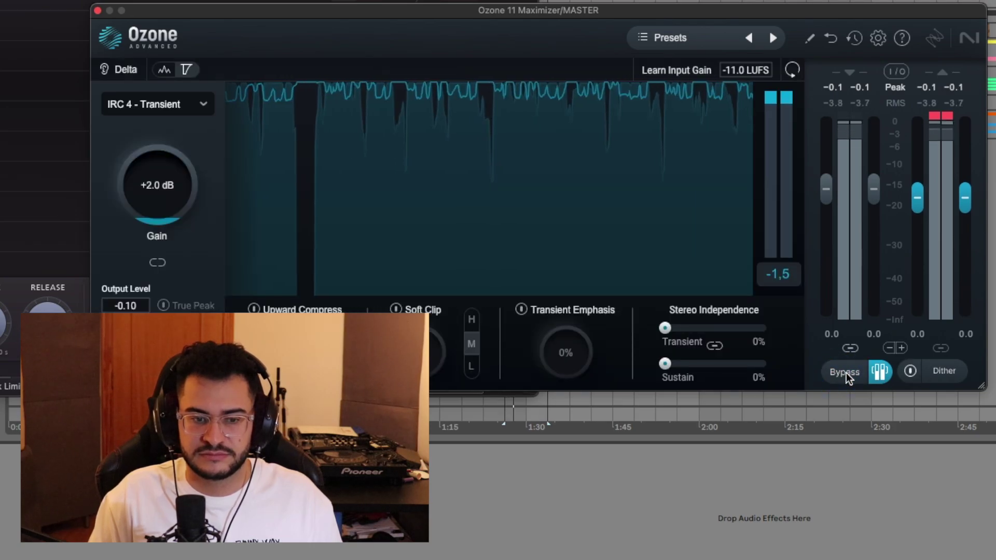
{"action": "key", "text": "space"}
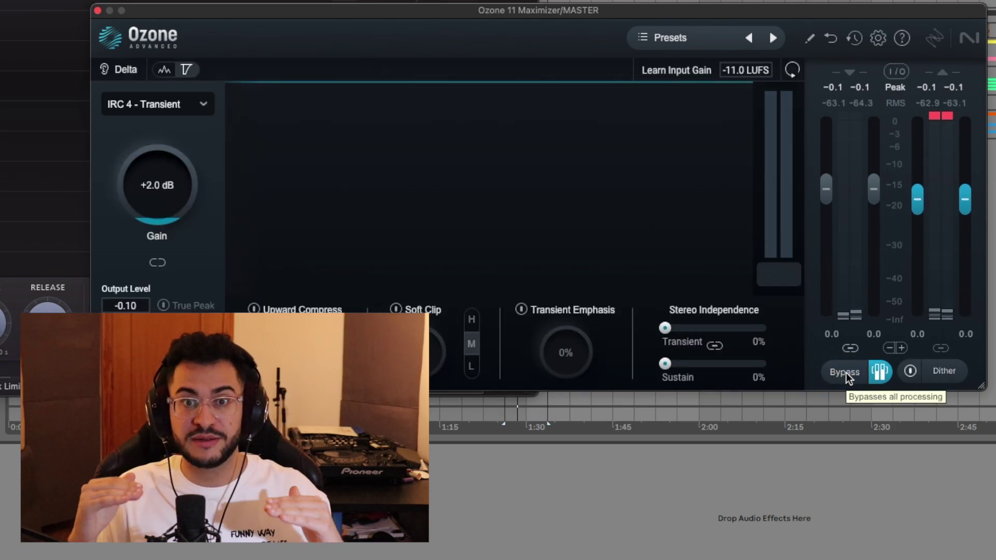
{"action": "left_click", "coordinate": [880, 372]}
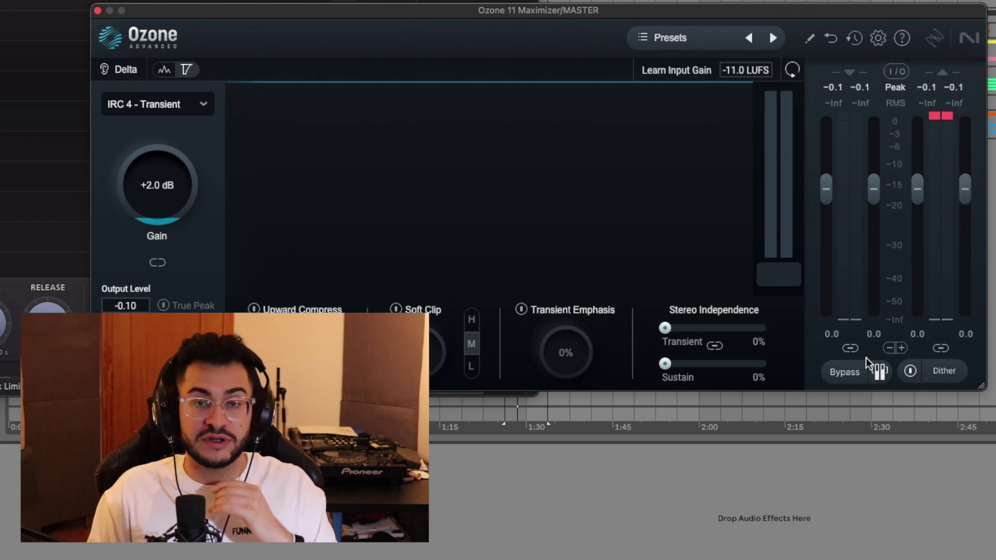